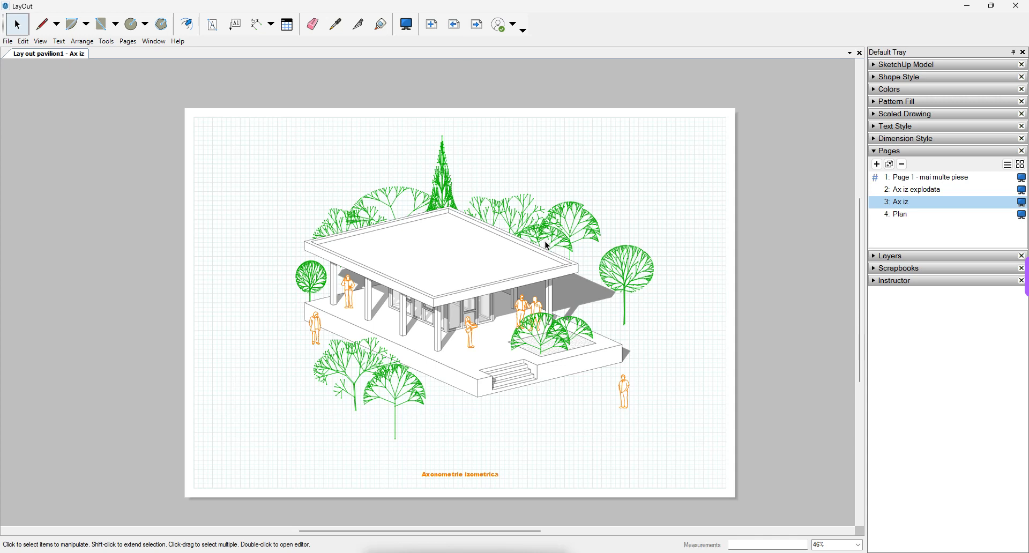
On the first page, group the roof plan viewport together with its dimensions, label and title
click(460, 34)
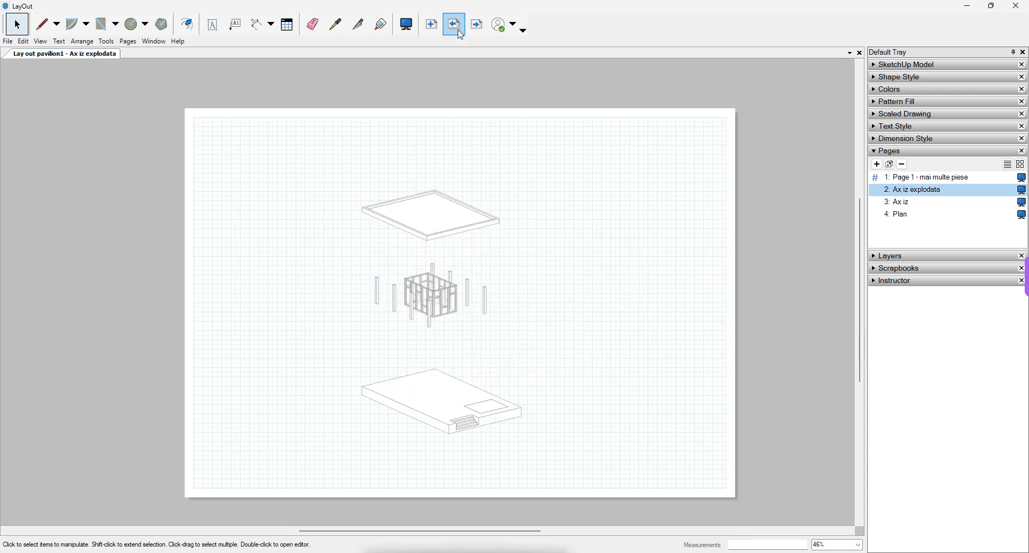
click(457, 27)
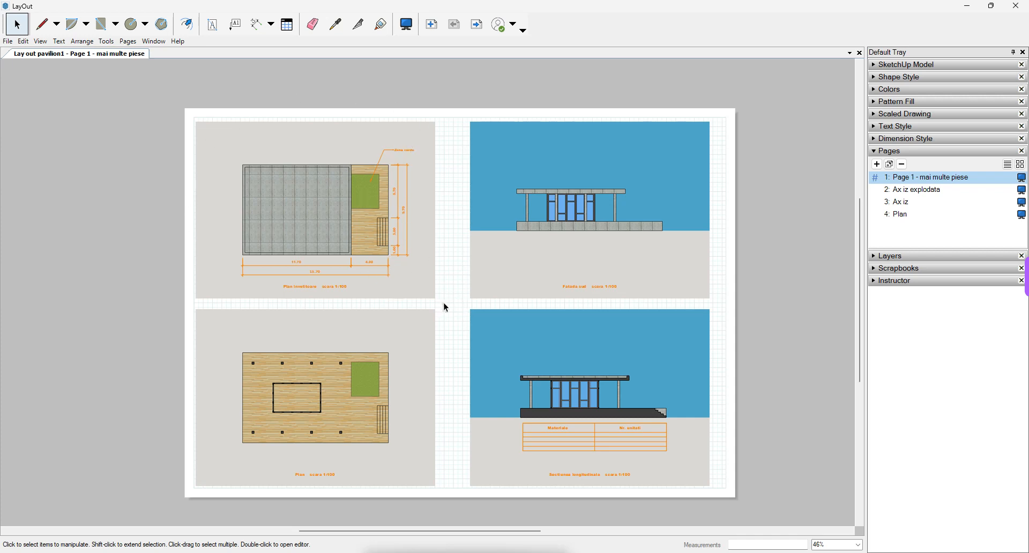
drag(444, 304, 188, 123)
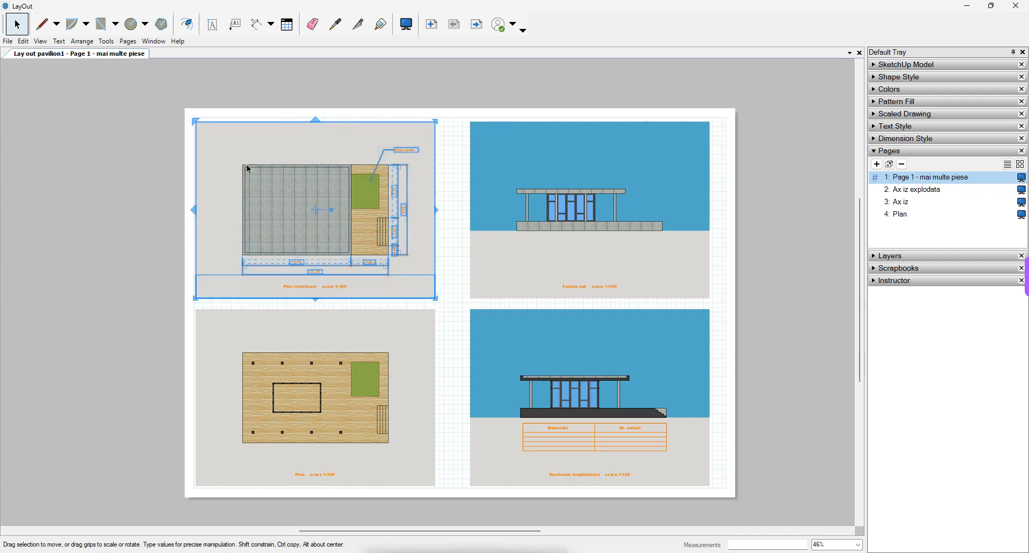
click(27, 42)
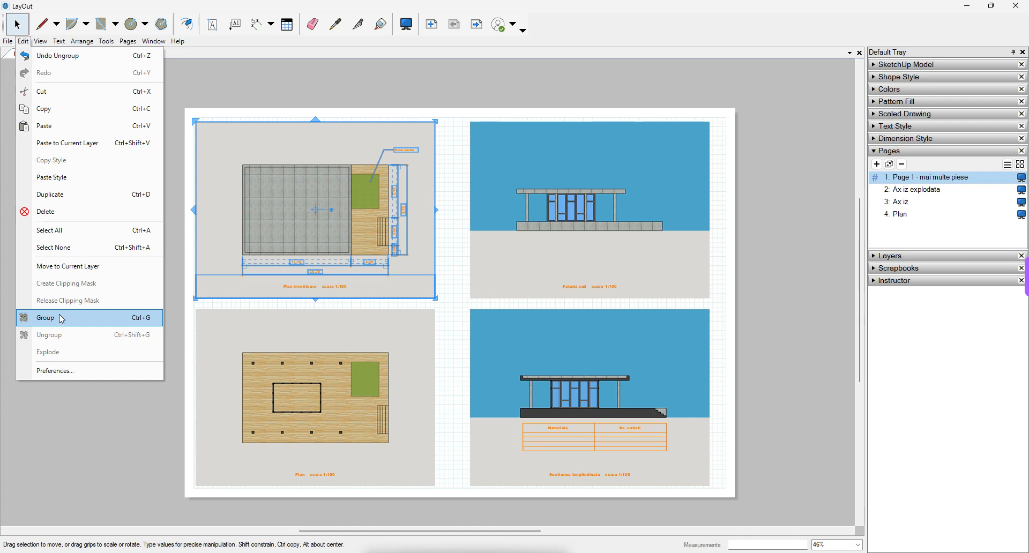
click(143, 318)
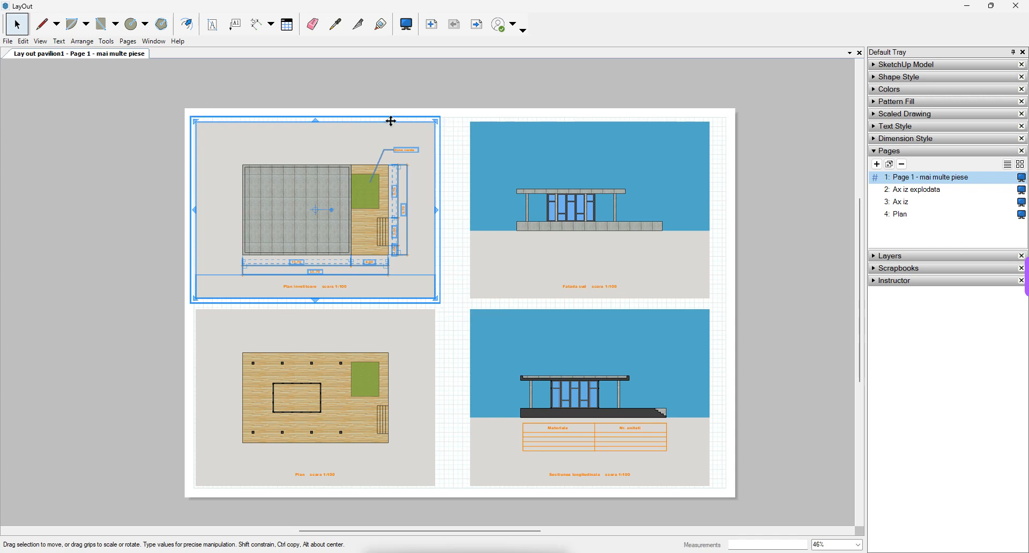
click(449, 136)
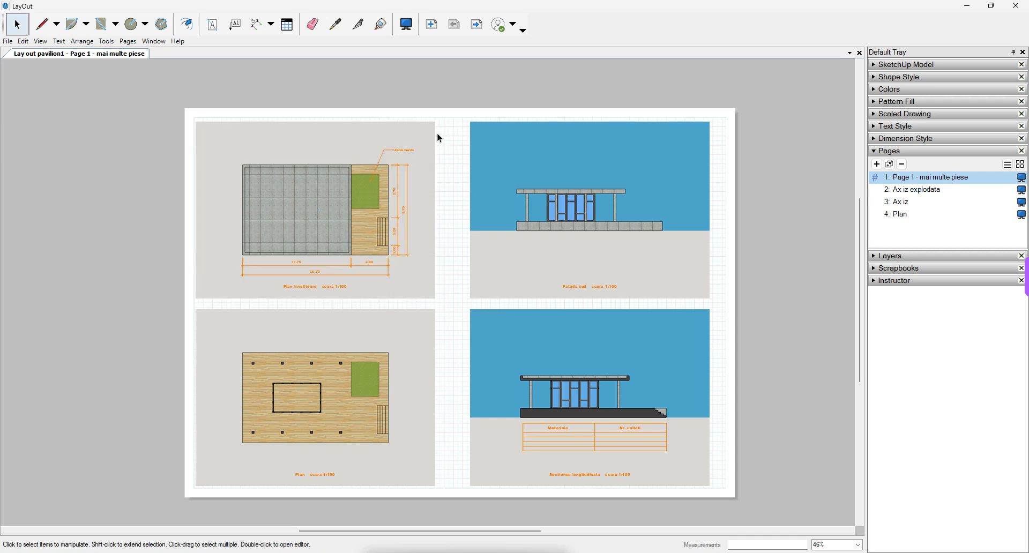
click(438, 135)
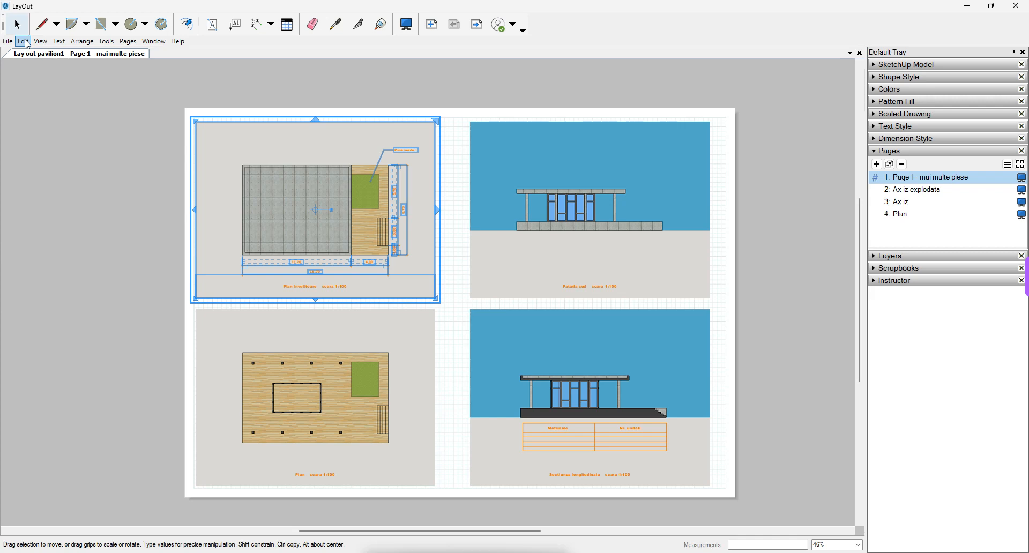
click(23, 42)
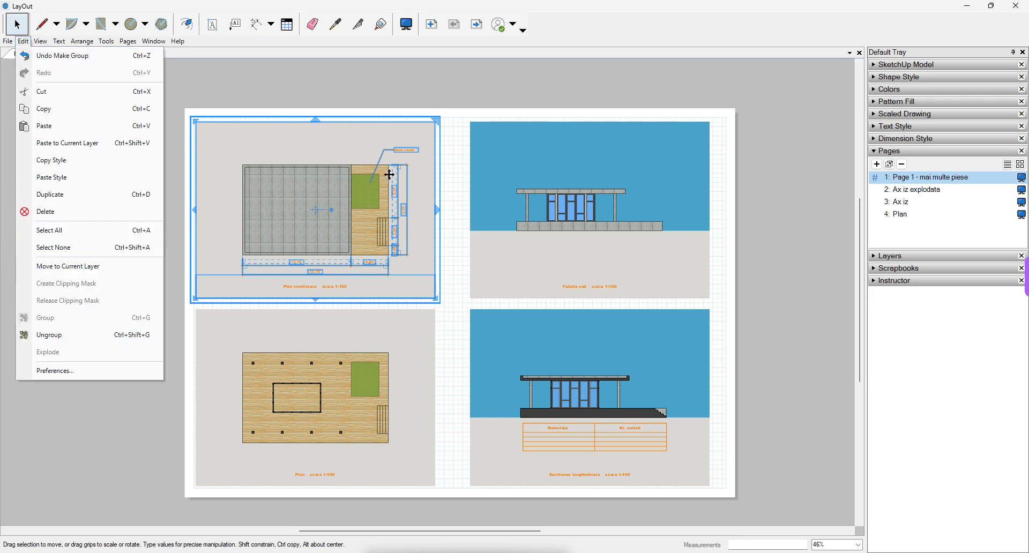
click(456, 132)
click(457, 132)
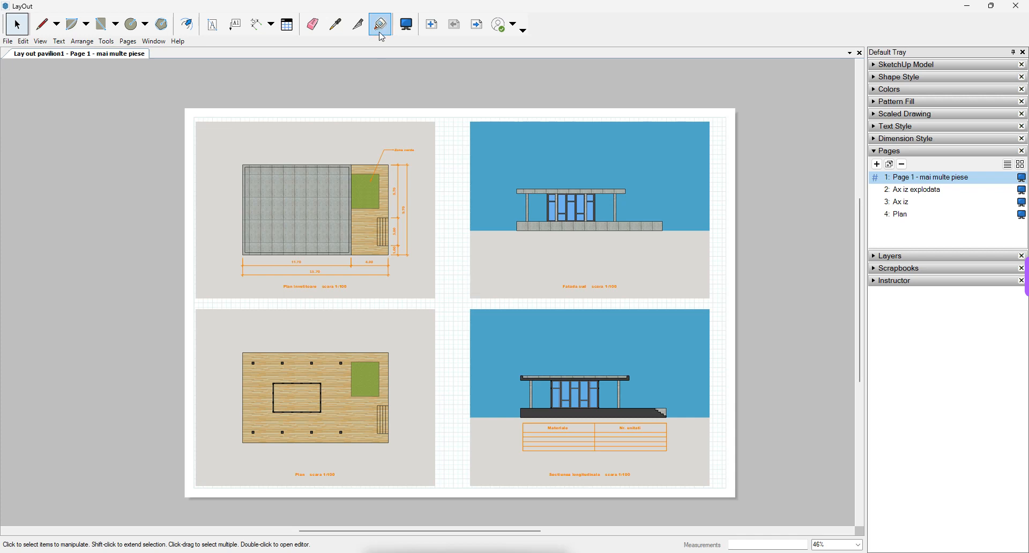
Present the document full screen, advance through its pages as far as the Plan page, and exit the presentation
click(406, 24)
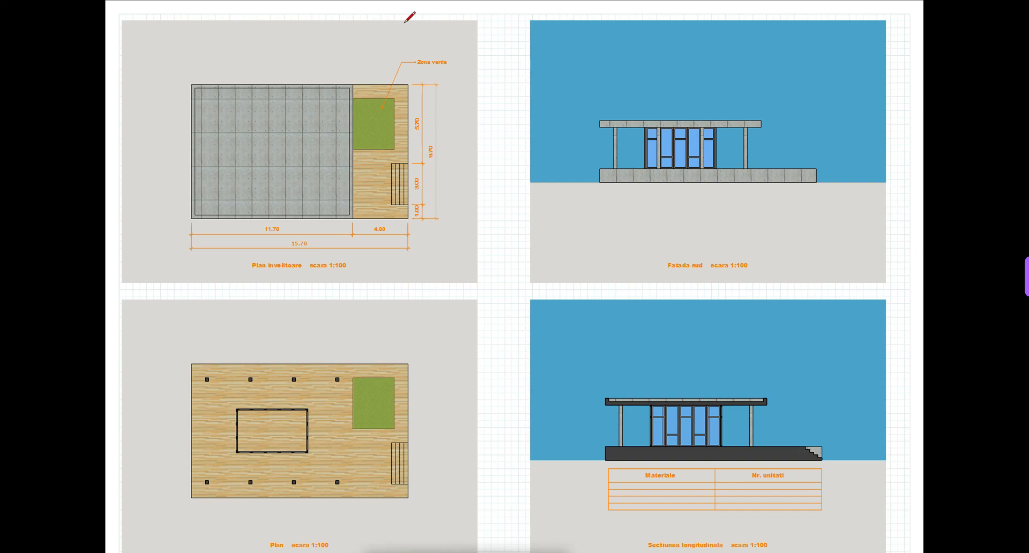
key(Right)
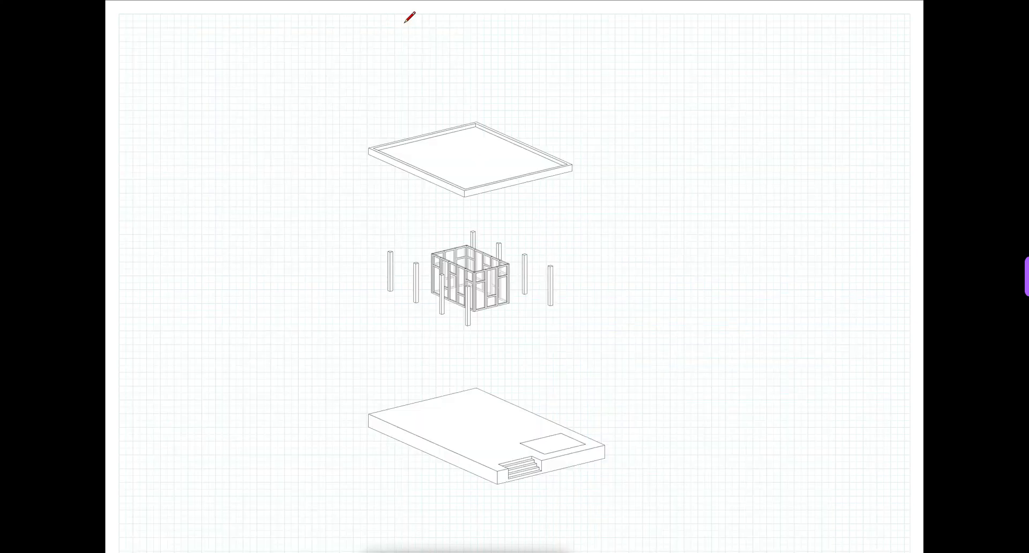
key(Right)
key(Right)
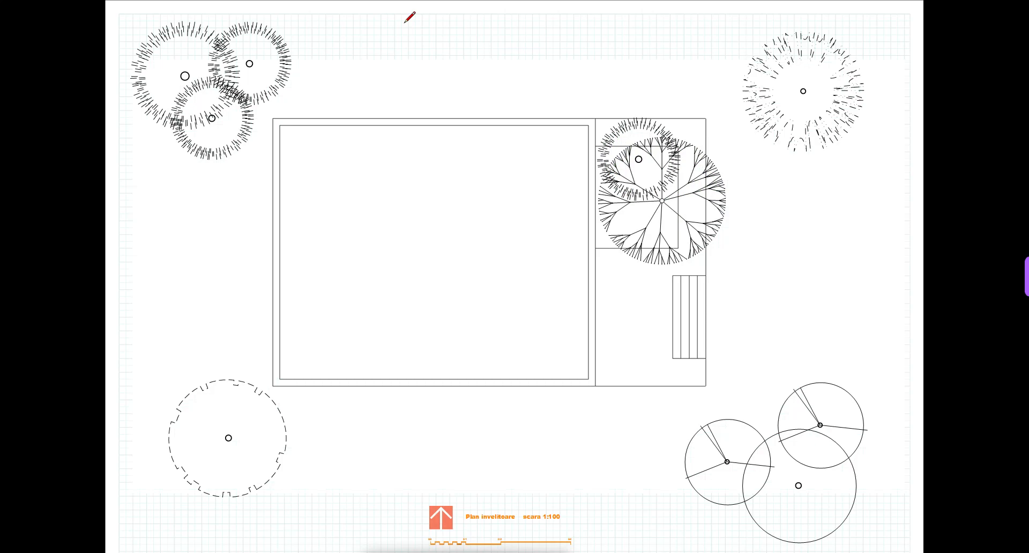
key(Escape)
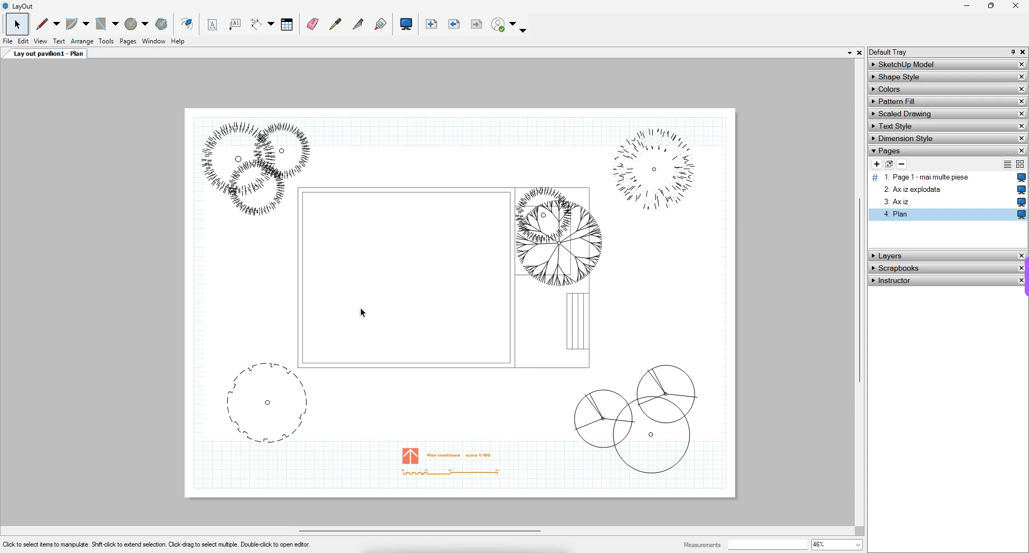
Save the document
click(8, 43)
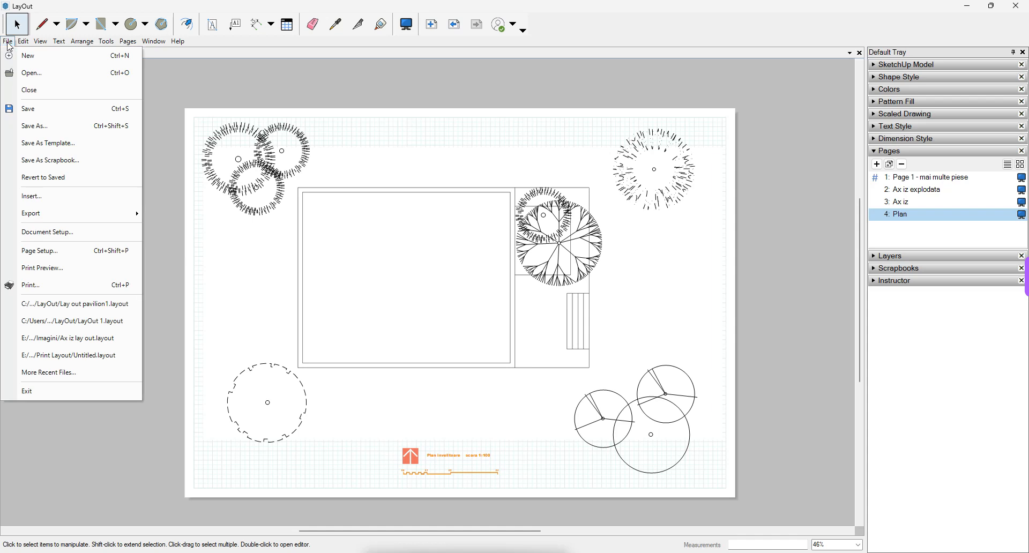
click(29, 109)
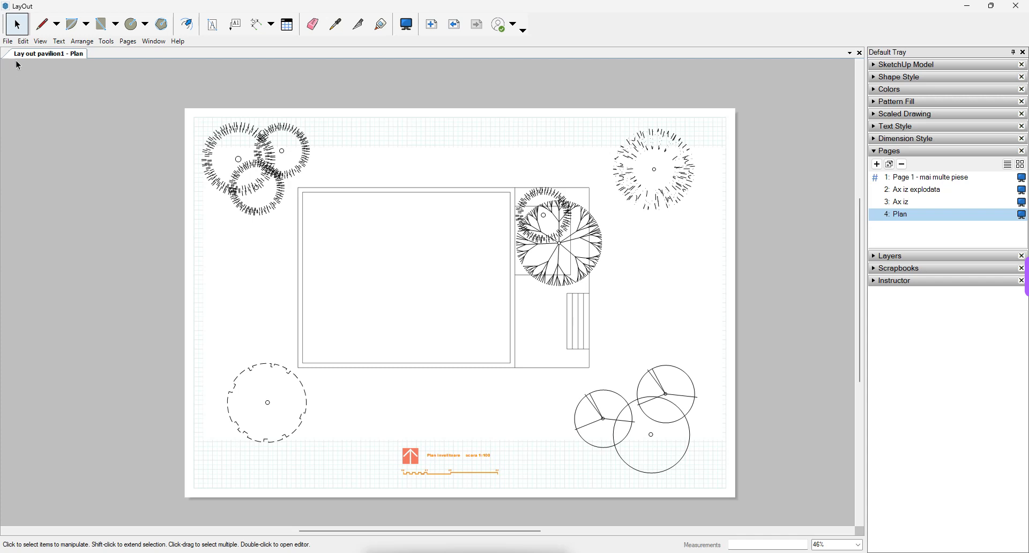
click(11, 43)
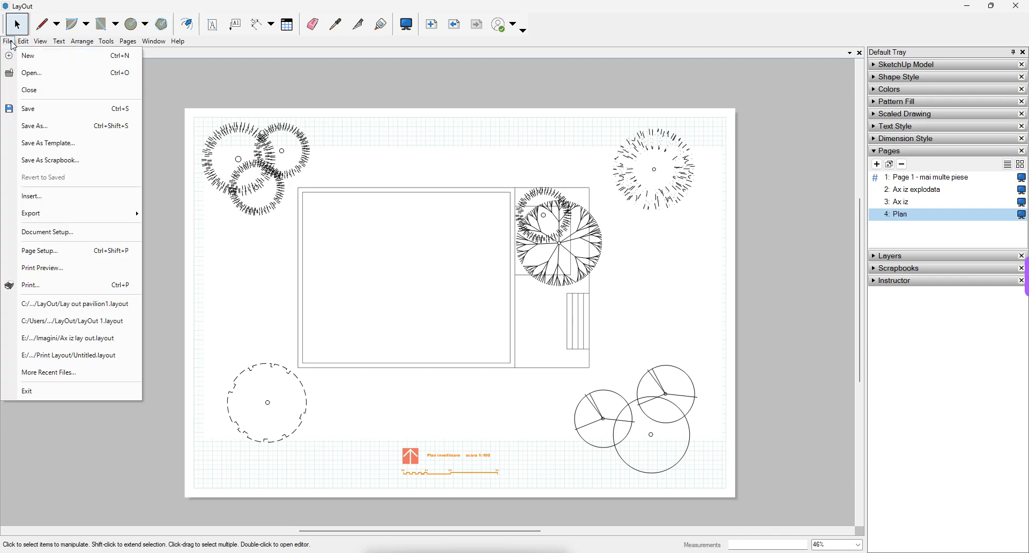
mouse_move(53, 220)
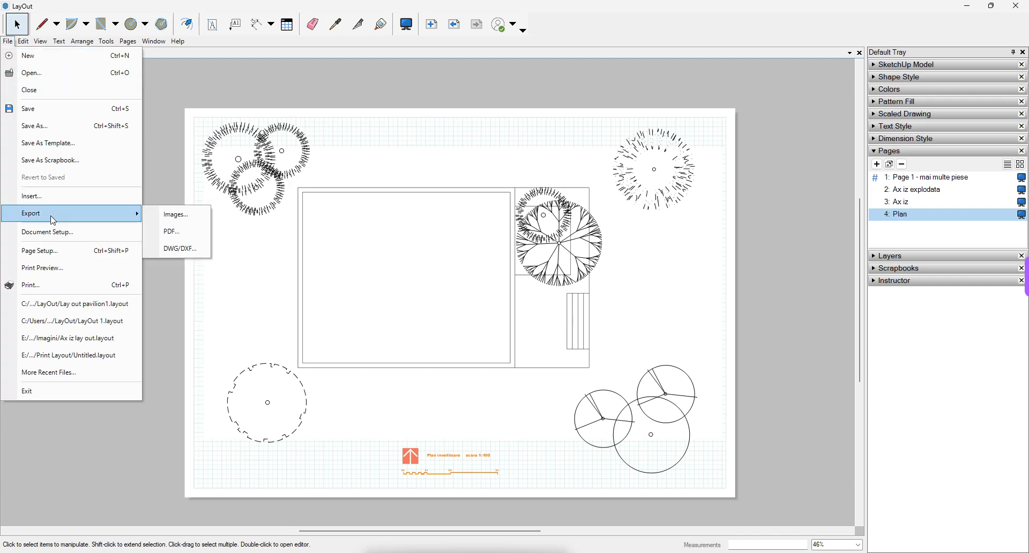
click(186, 95)
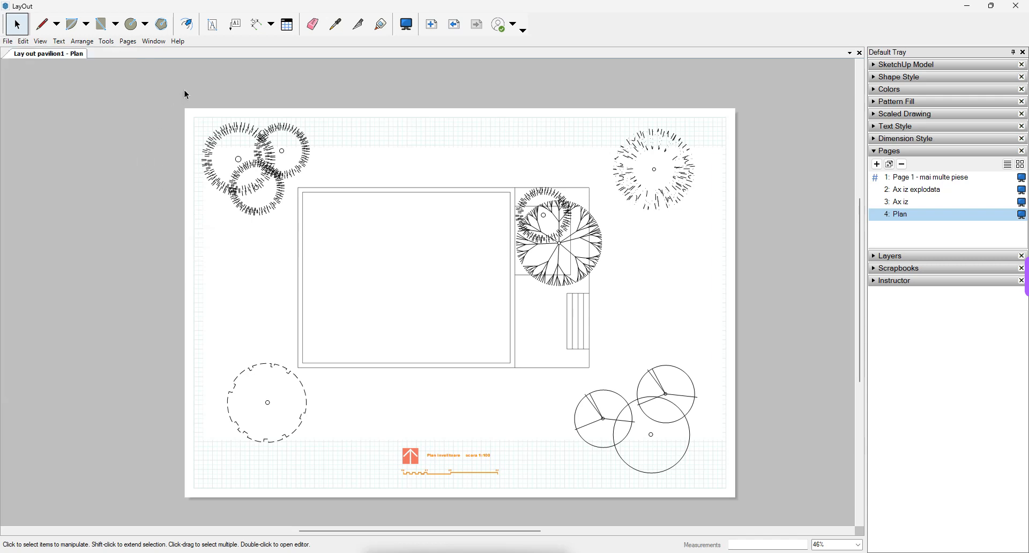
click(874, 151)
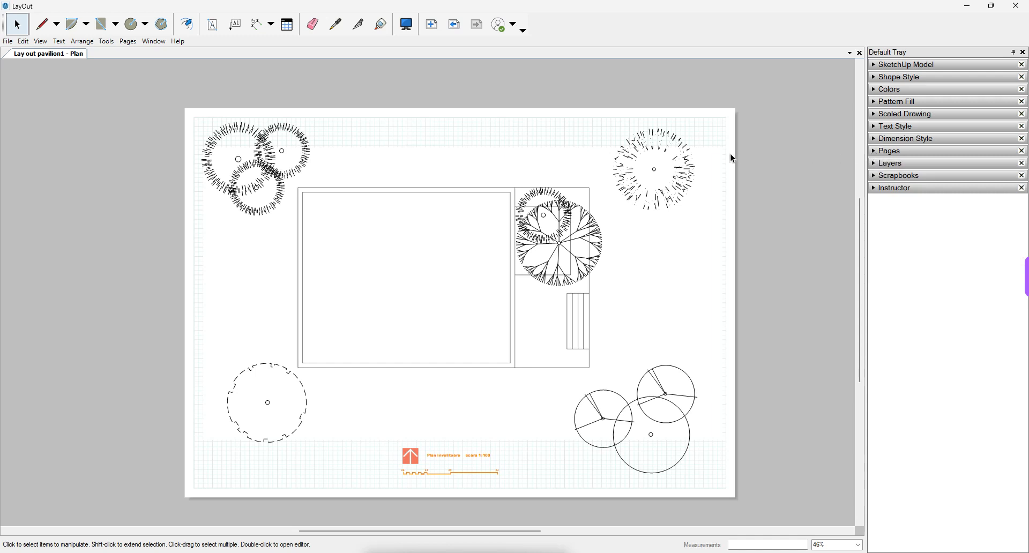
click(875, 153)
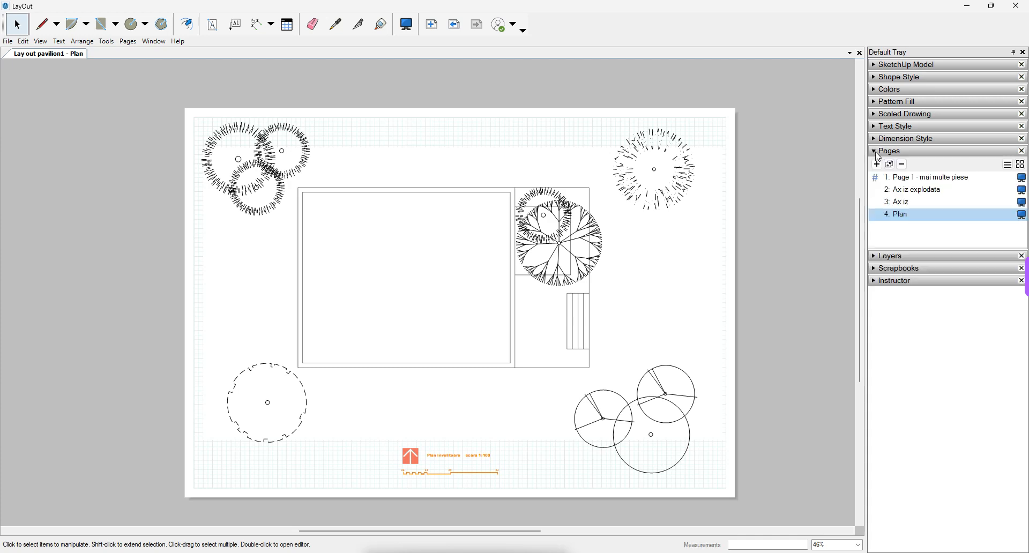
On the Ax iz explodata page, set the rendering of all the exploded axonometric viewports to Vector and check the roof's line quality
click(901, 191)
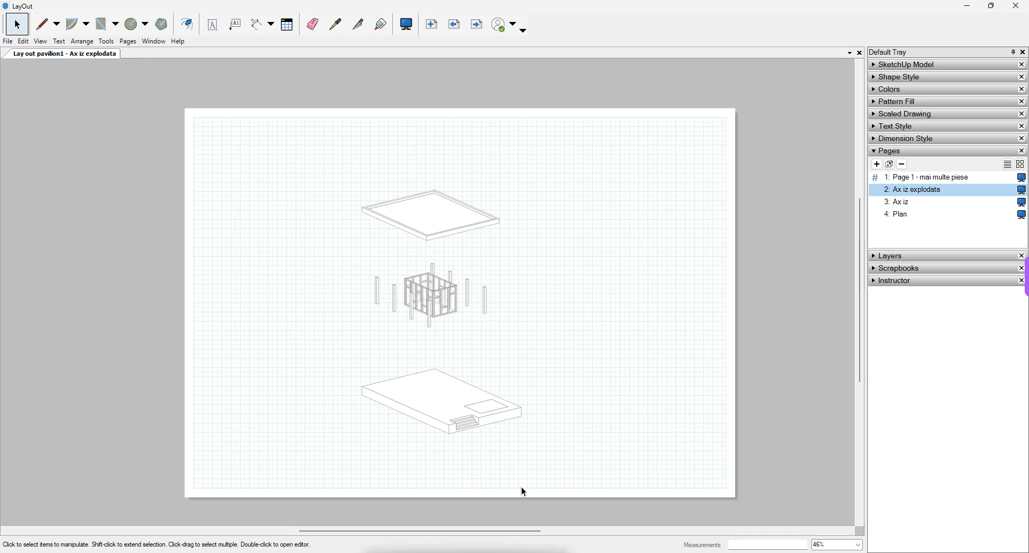
drag(571, 476, 322, 145)
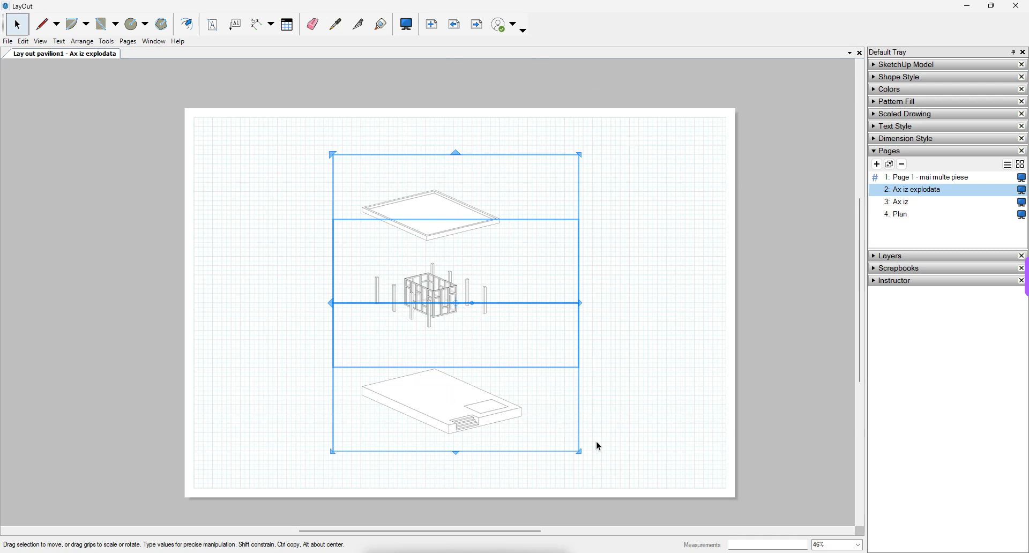
click(876, 65)
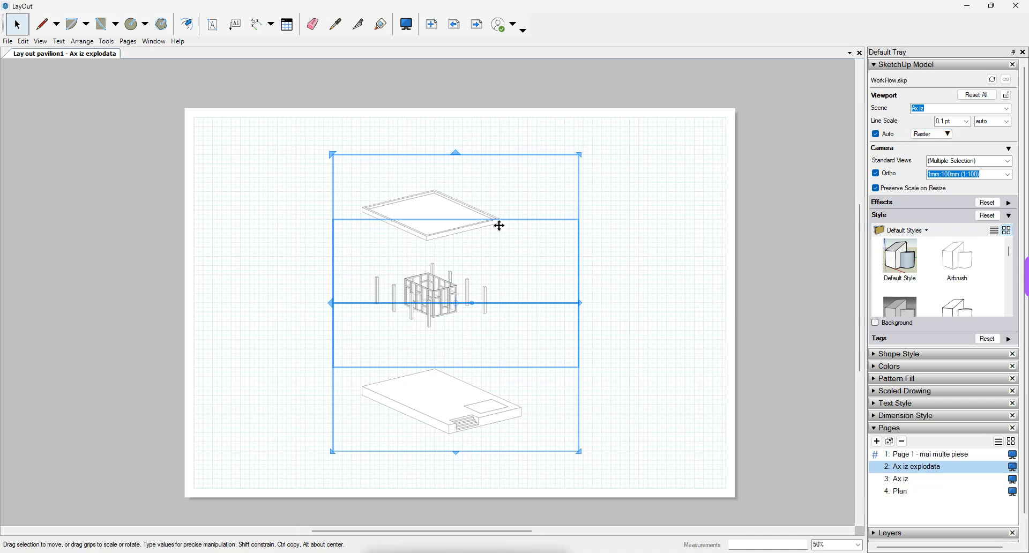
scroll(499, 226, up, 4)
scroll(499, 226, up, 6)
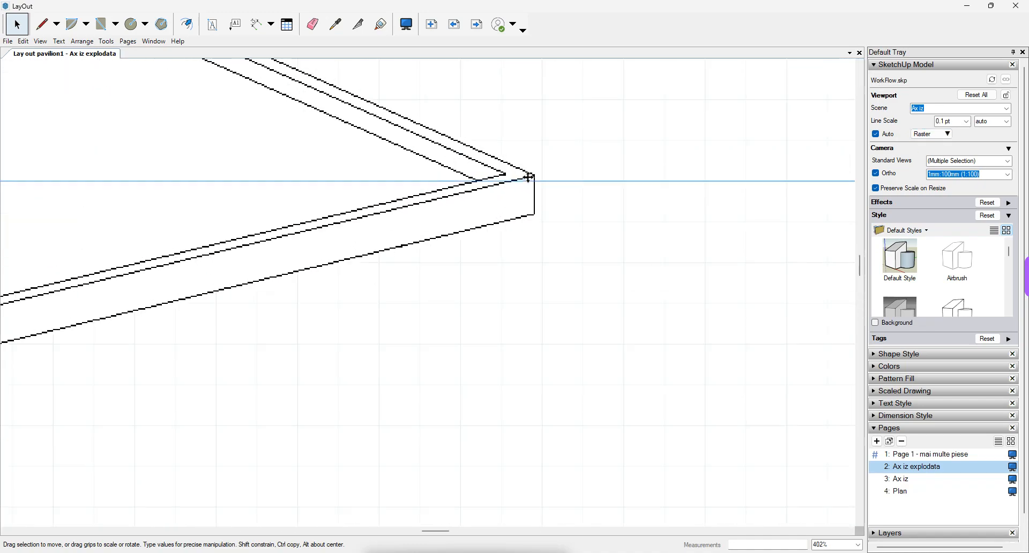
scroll(480, 217, down, 9)
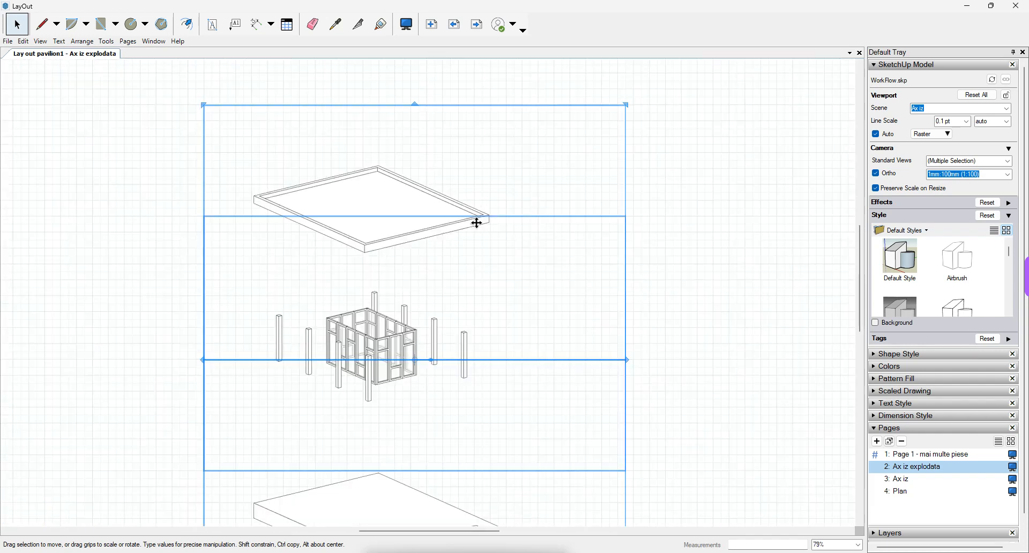
scroll(502, 152, down, 1)
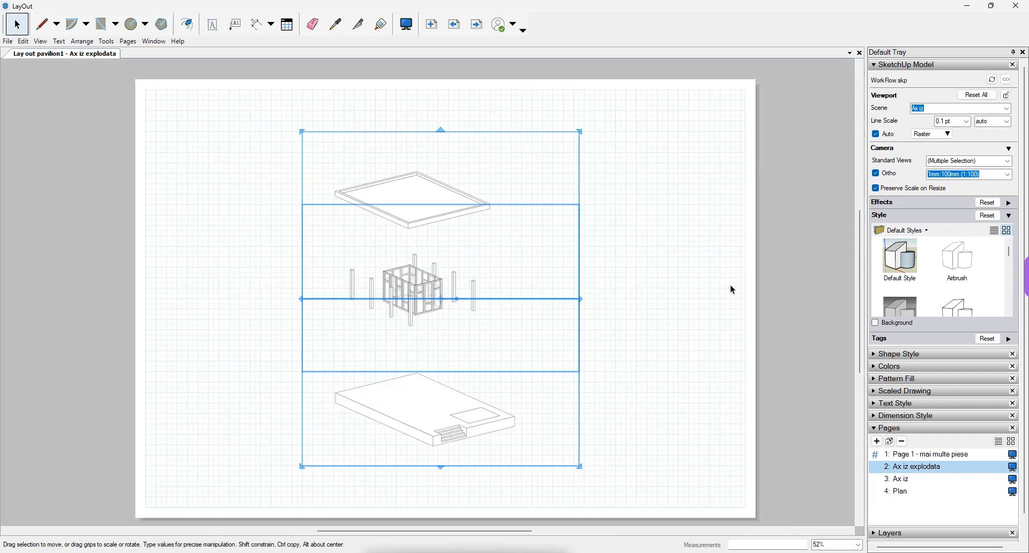
click(949, 134)
click(941, 147)
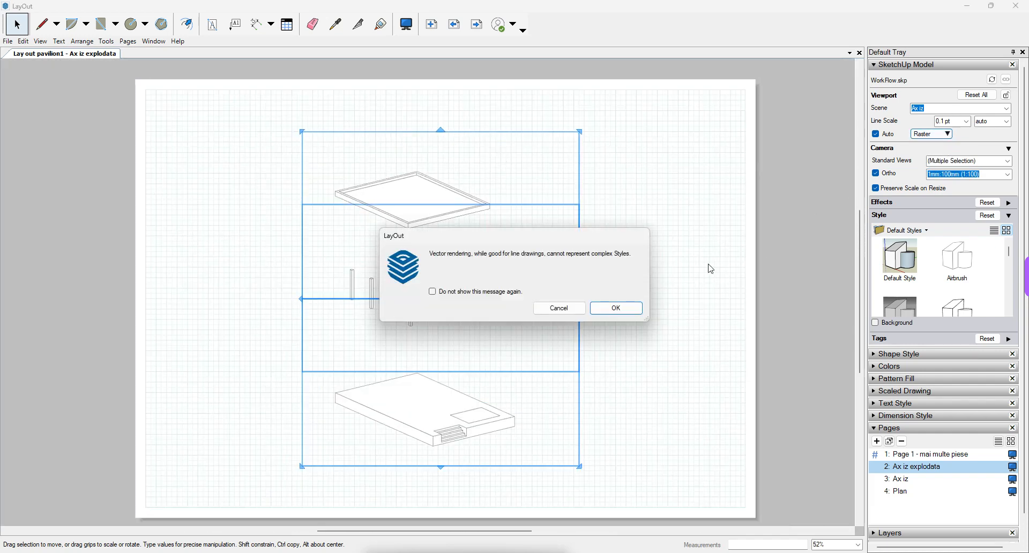
click(625, 310)
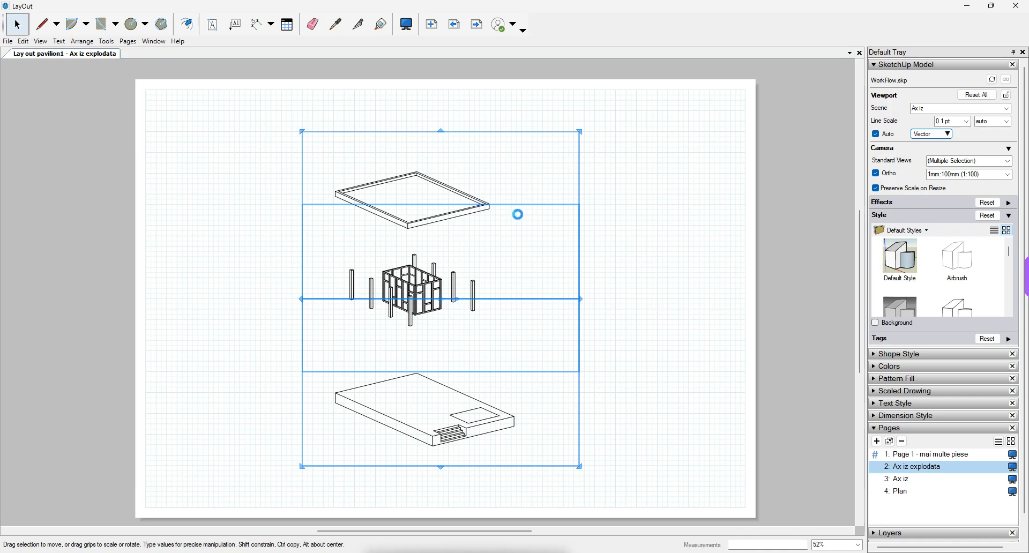
click(621, 240)
scroll(620, 239, up, 4)
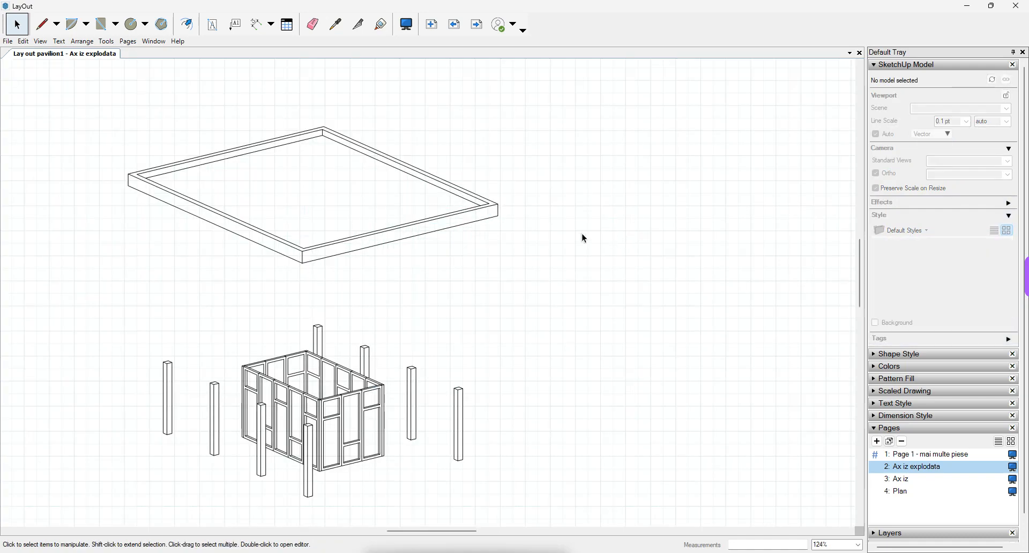
scroll(468, 217, up, 5)
scroll(528, 203, up, 2)
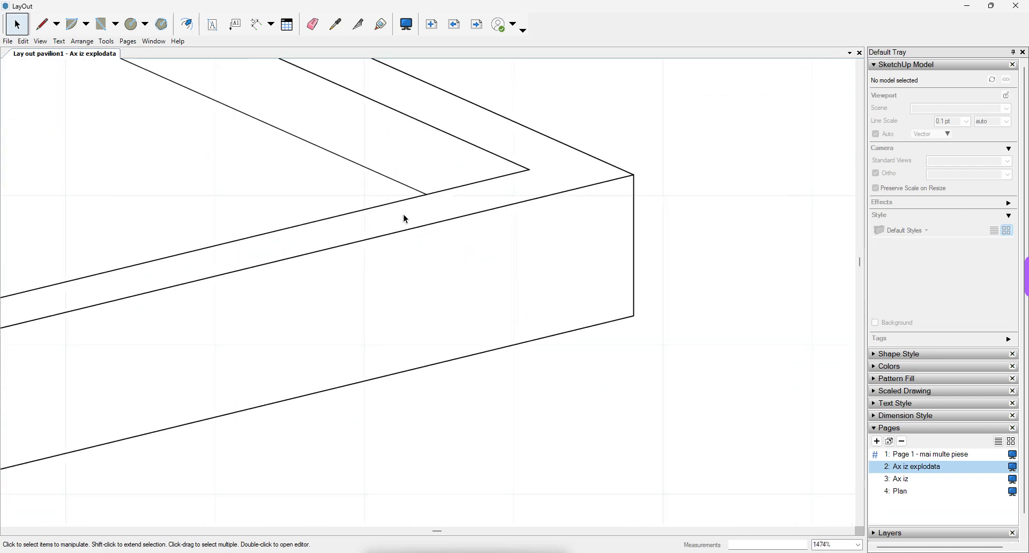
scroll(633, 196, down, 12)
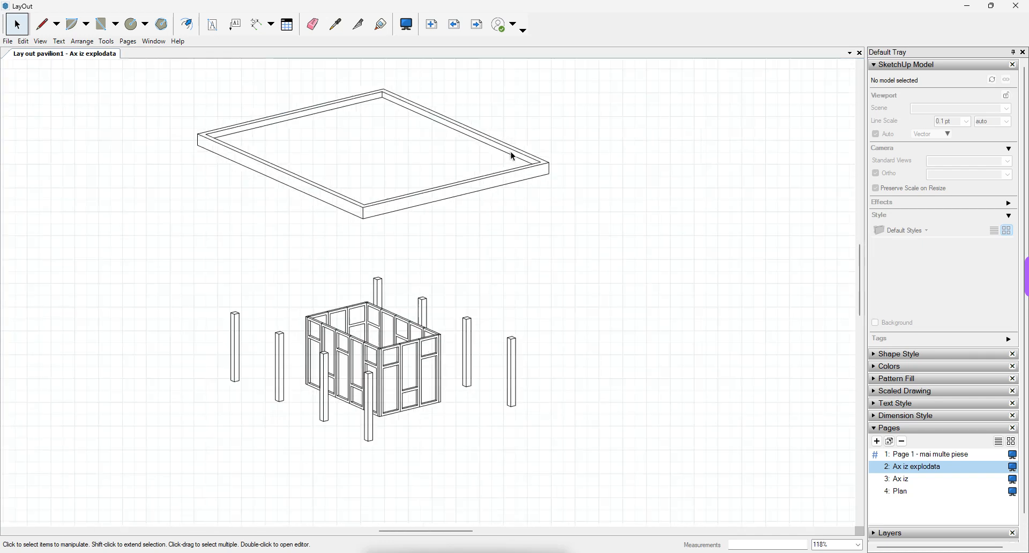
scroll(475, 75, up, 2)
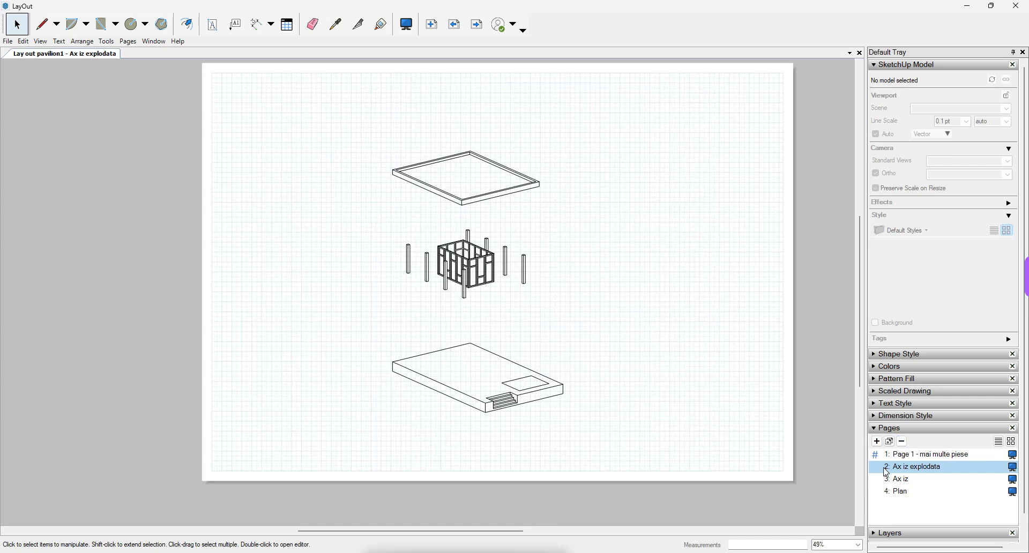
Open the Ax iz page and set the rendering of its isometric axonometric viewport to Vector
click(898, 483)
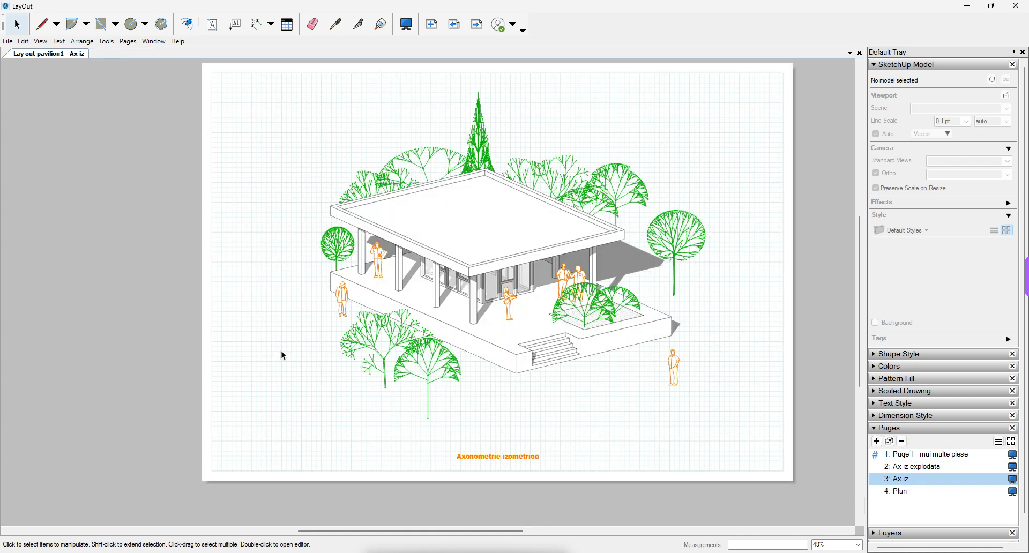
mouse_move(741, 467)
mouse_down()
mouse_move(674, 333)
mouse_move(294, 127)
mouse_move(269, 85)
mouse_up()
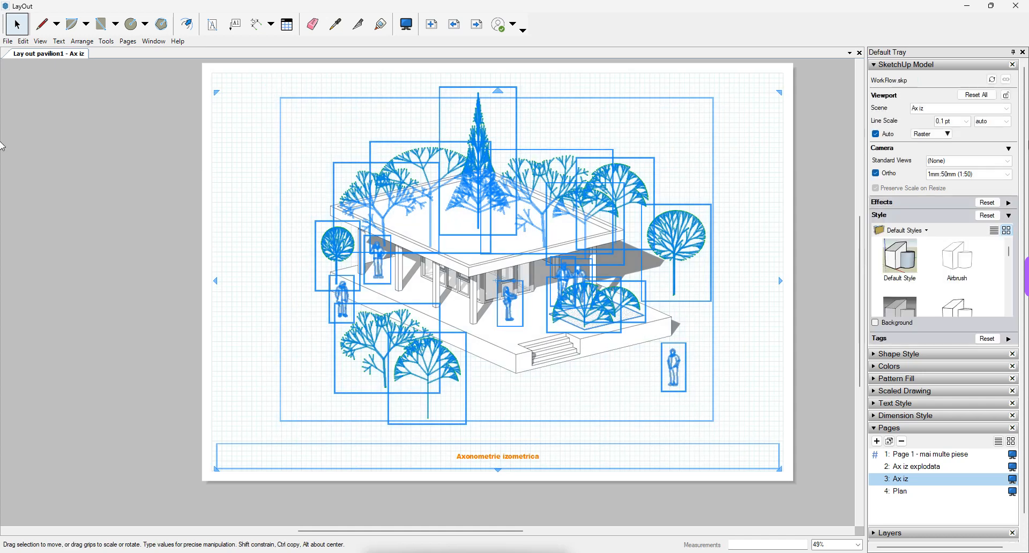
click(948, 136)
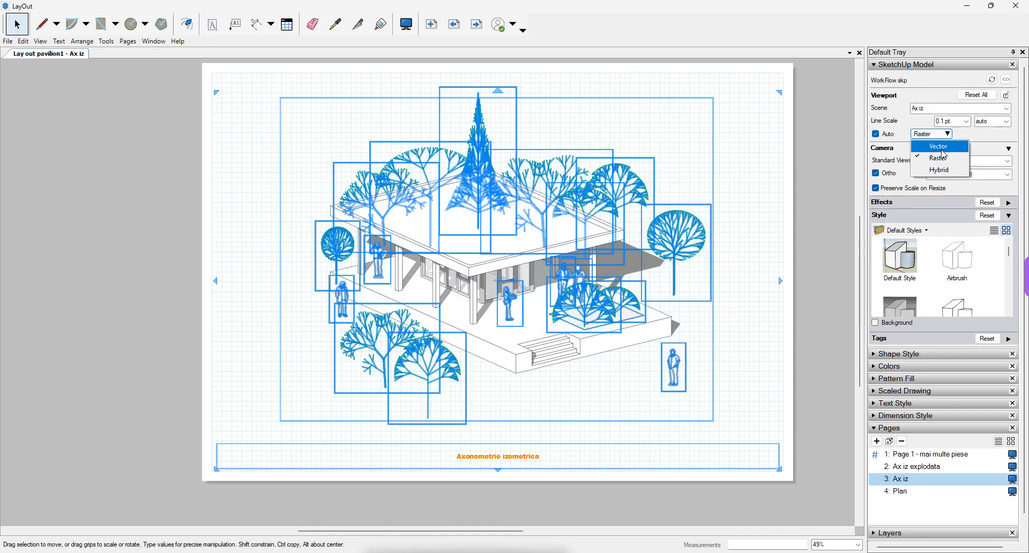
click(944, 147)
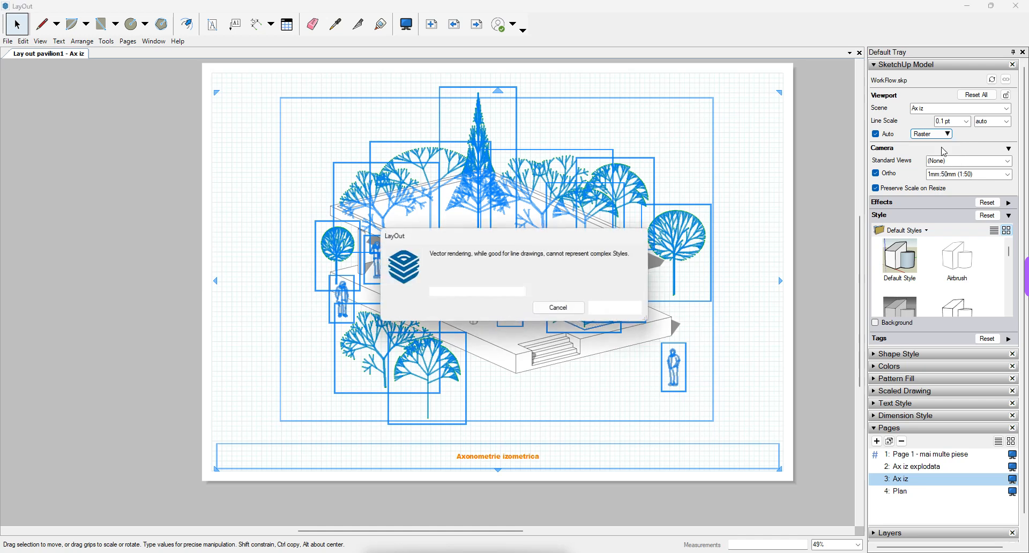
click(603, 307)
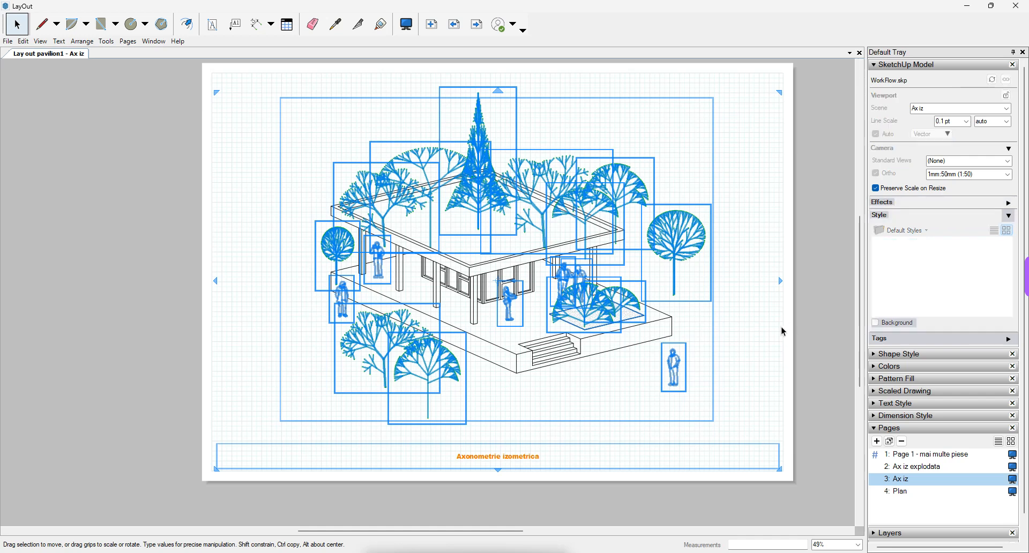
click(783, 330)
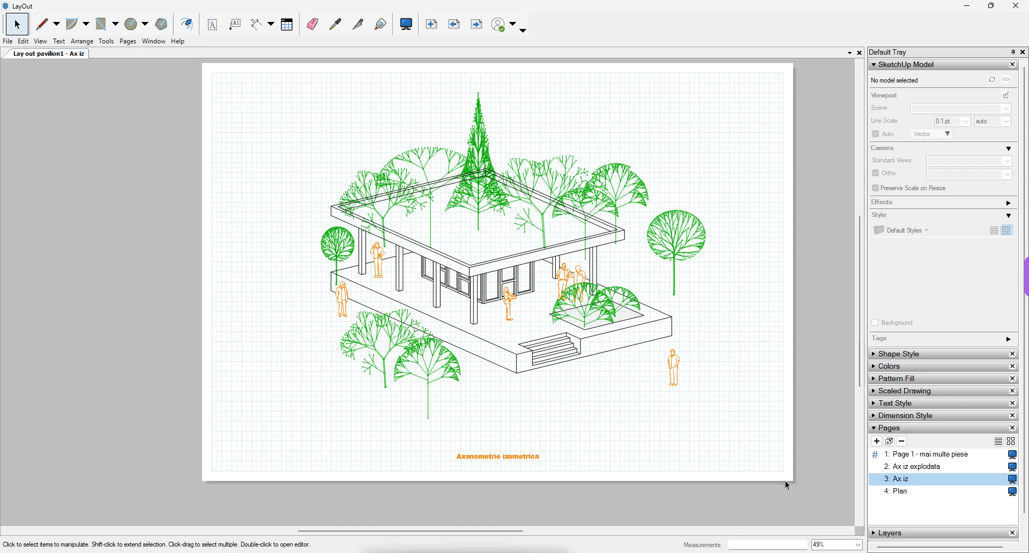
Select everything on the Ax iz page and set the isometric viewport's rendering to Hybrid
mouse_move(787, 485)
mouse_down()
mouse_move(289, 159)
mouse_move(244, 87)
mouse_up()
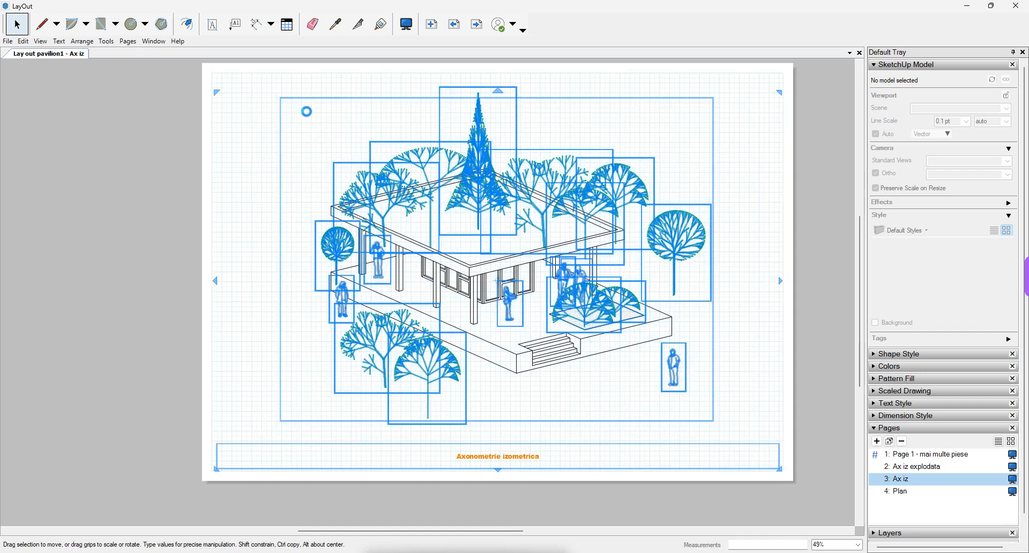
click(943, 133)
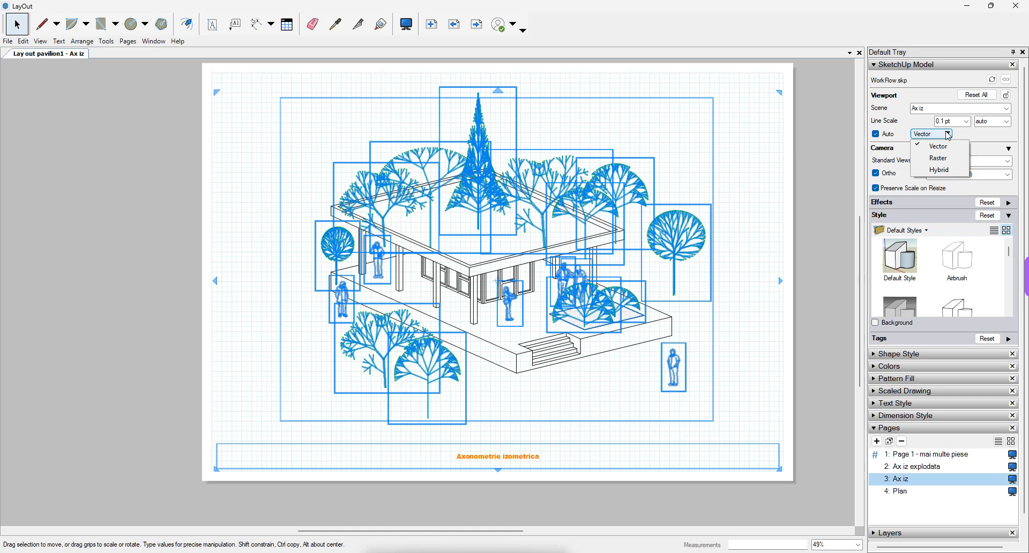
click(941, 170)
click(617, 307)
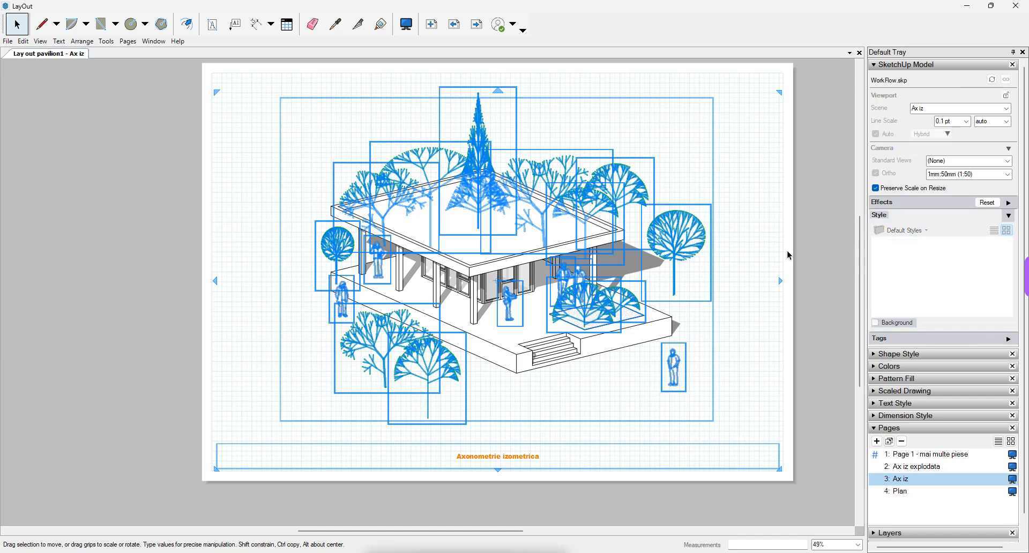
click(789, 256)
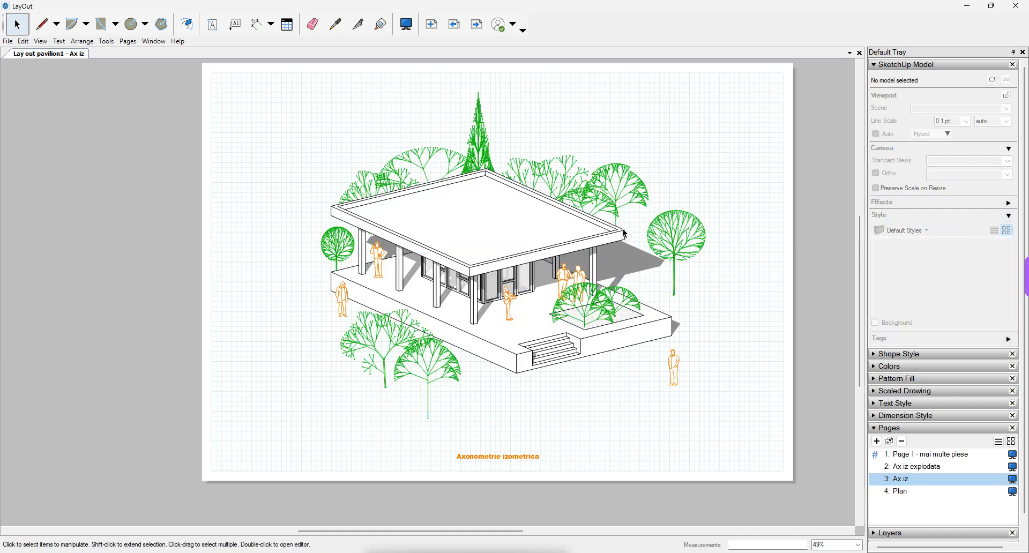
Examine the line and shadow quality of the isometric view around the roof corner, planter and steps
scroll(624, 234, up, 5)
scroll(623, 230, up, 1)
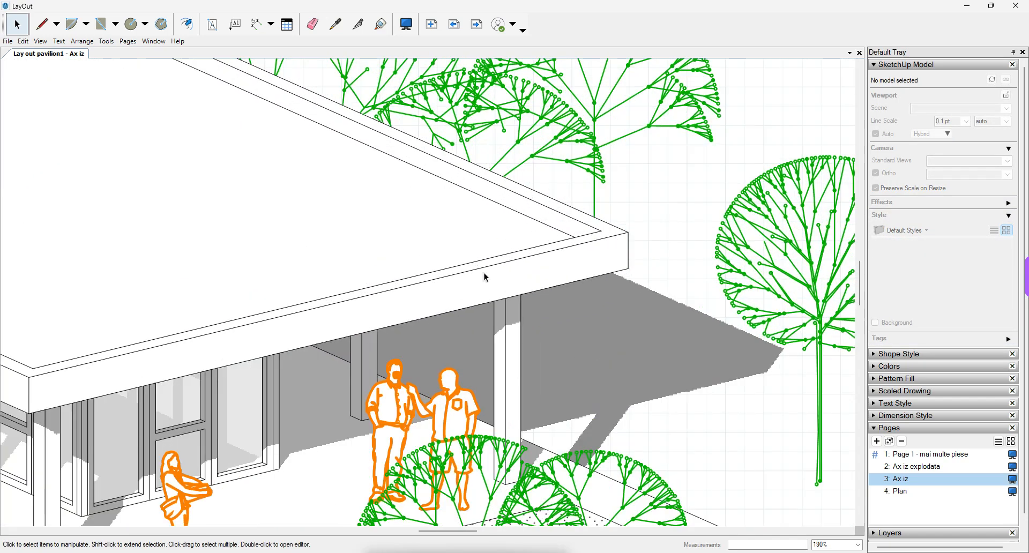
scroll(732, 216, down, 1)
scroll(652, 386, up, 1)
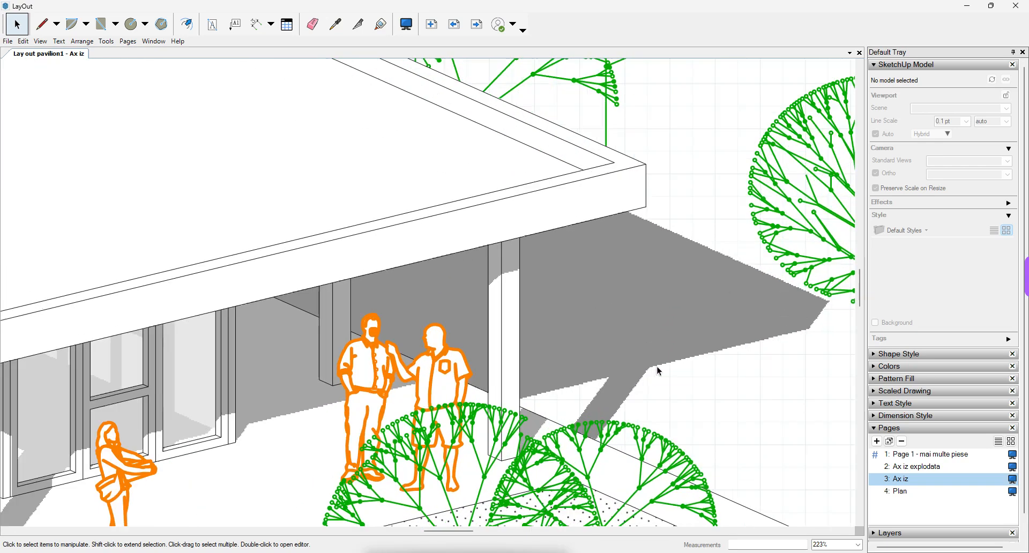
scroll(753, 294, down, 3)
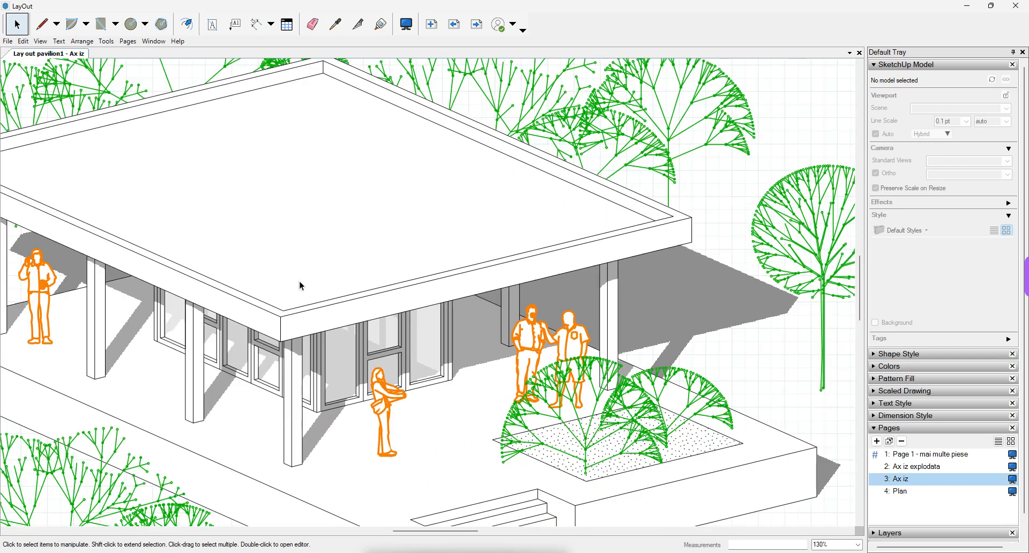
scroll(390, 271, down, 3)
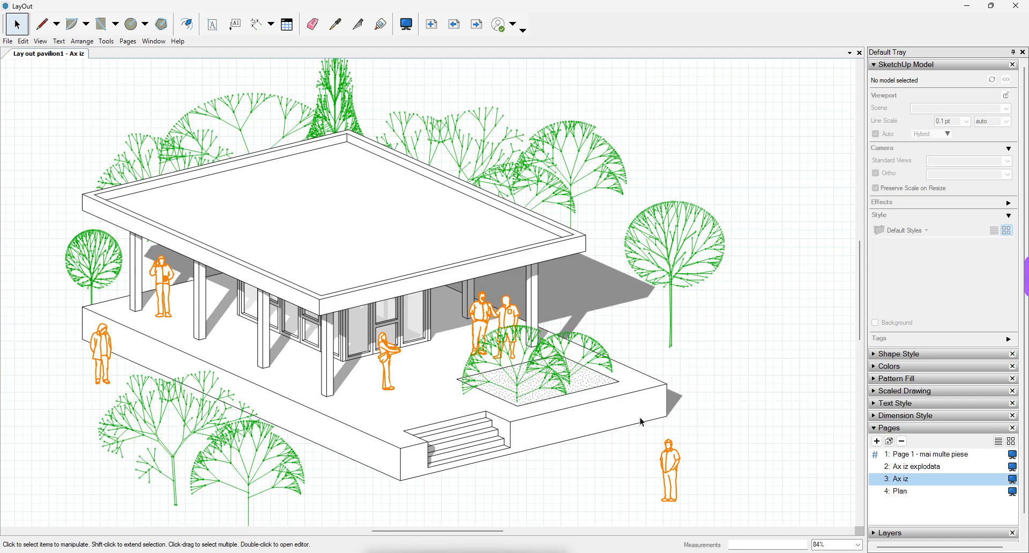
scroll(670, 419, up, 6)
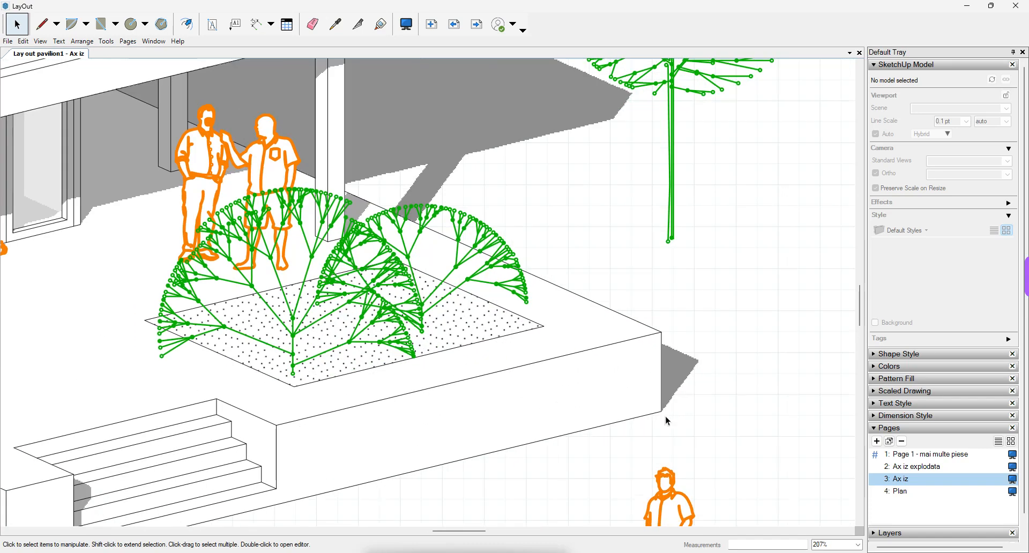
scroll(635, 363, down, 10)
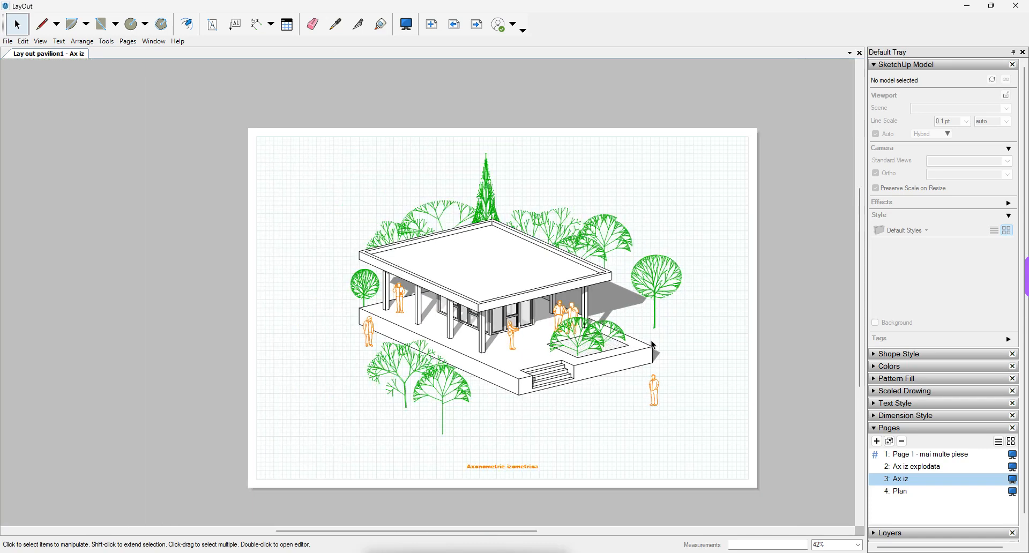
scroll(509, 391, up, 2)
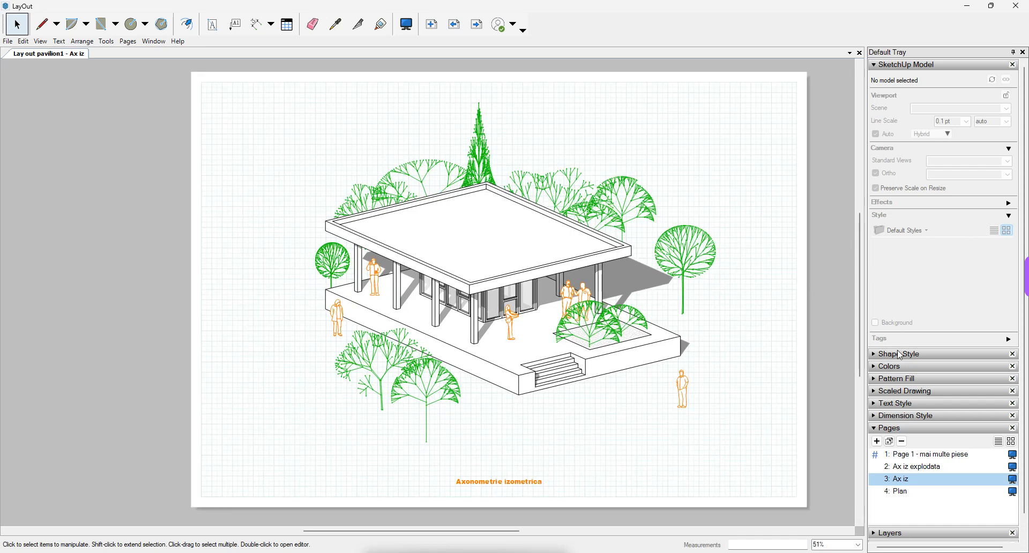
On the Page 1 - mai multe piese page, set all drawing viewports to Hybrid rendering and check the plan's line quality
click(905, 460)
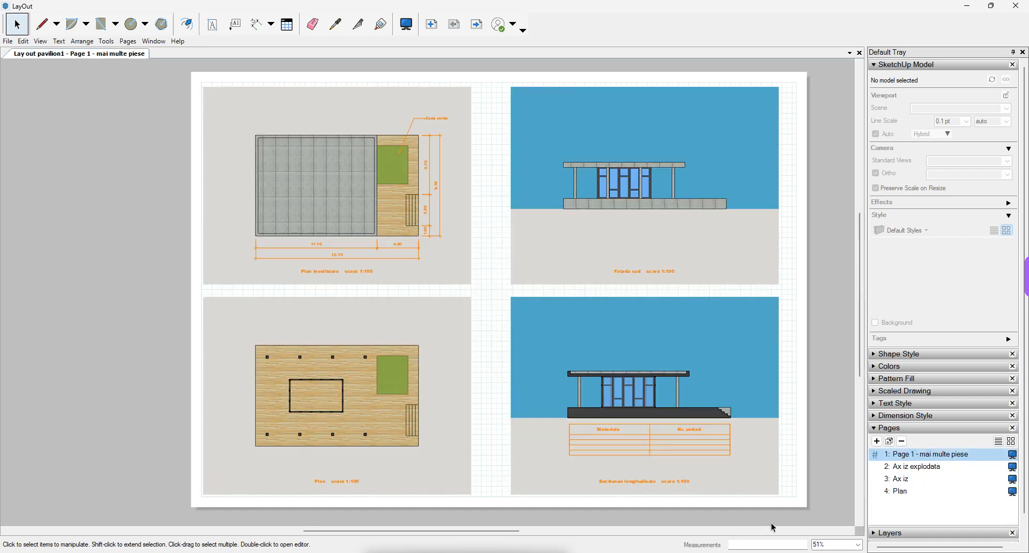
mouse_move(796, 505)
mouse_down()
mouse_move(683, 392)
mouse_move(288, 118)
mouse_move(196, 79)
mouse_up()
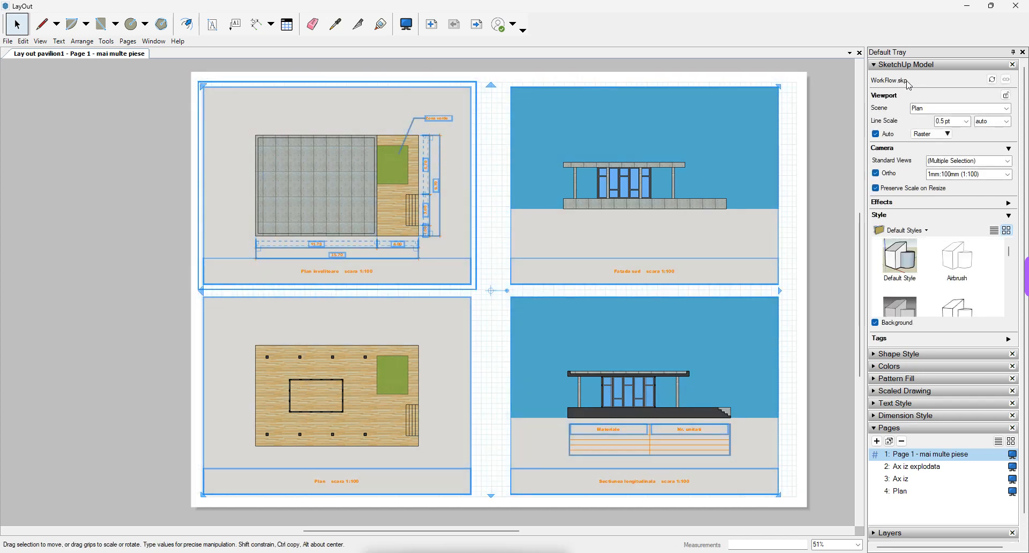
click(932, 134)
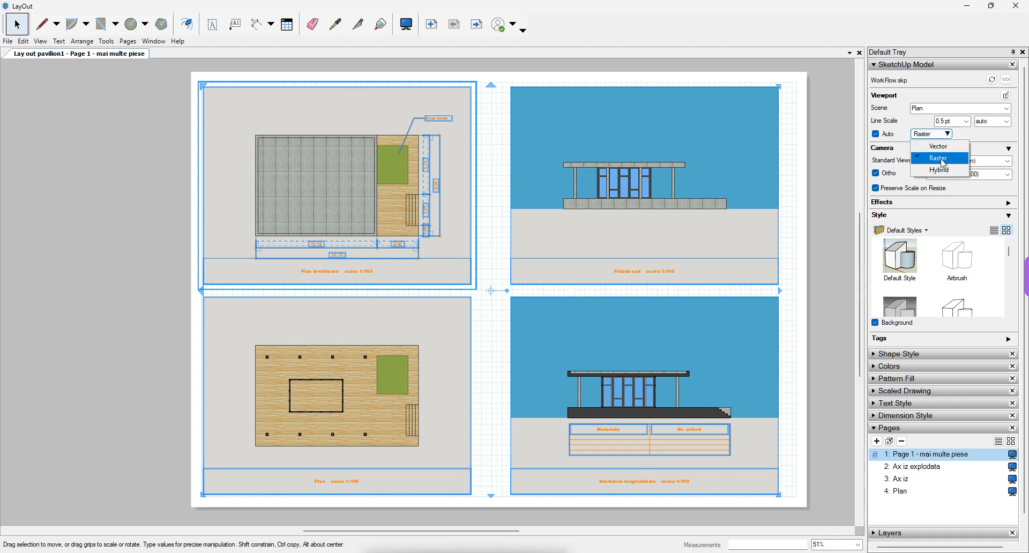
click(941, 170)
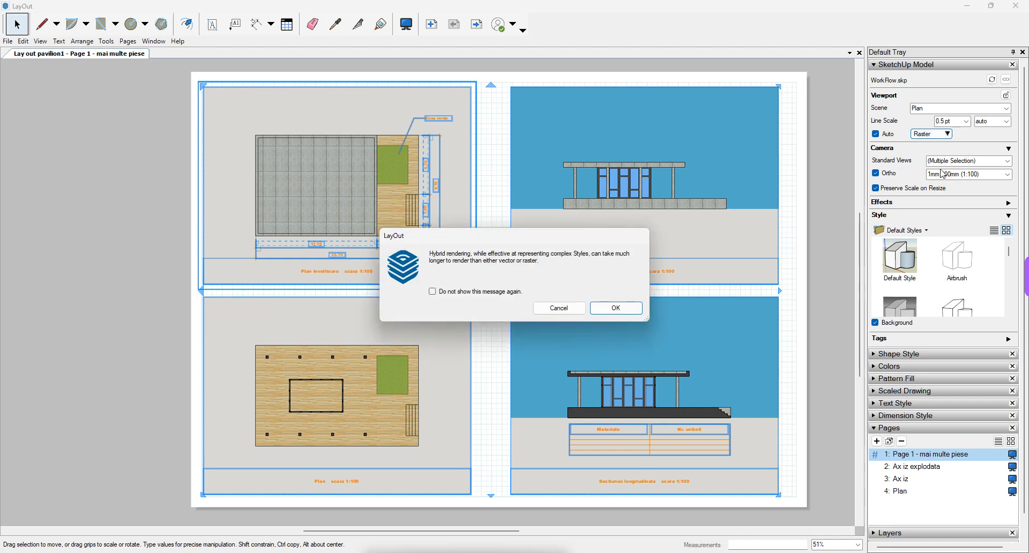
click(622, 306)
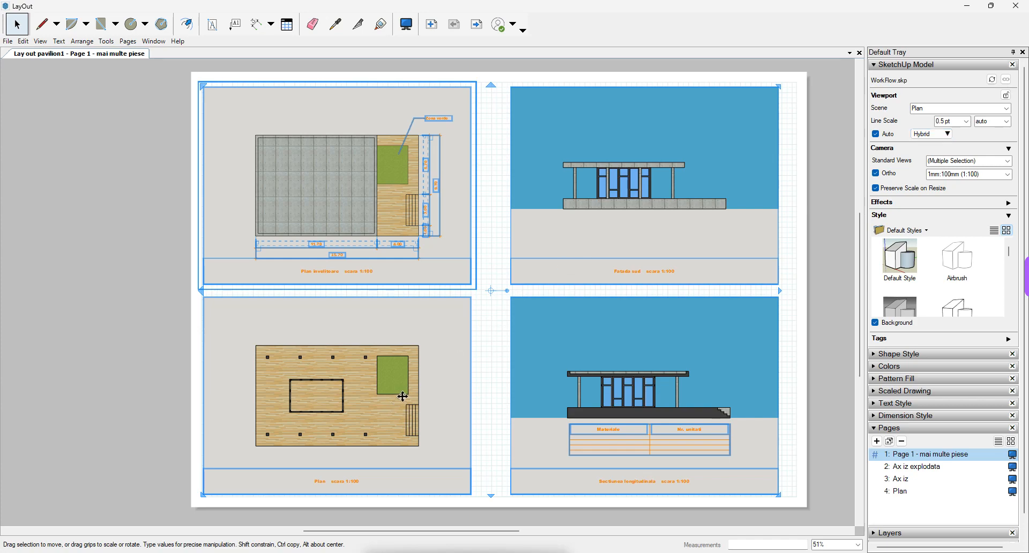
scroll(413, 392, up, 8)
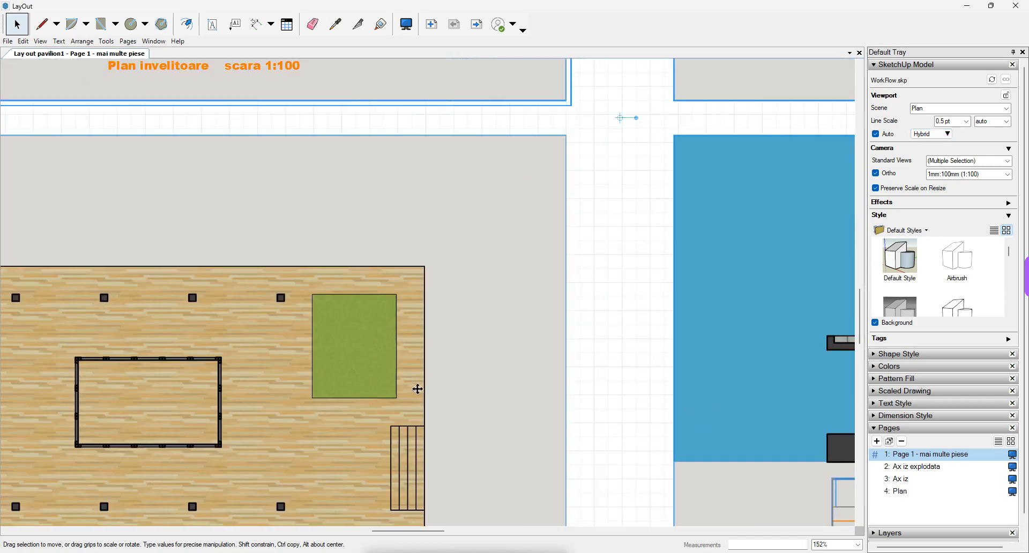
scroll(425, 222, up, 1)
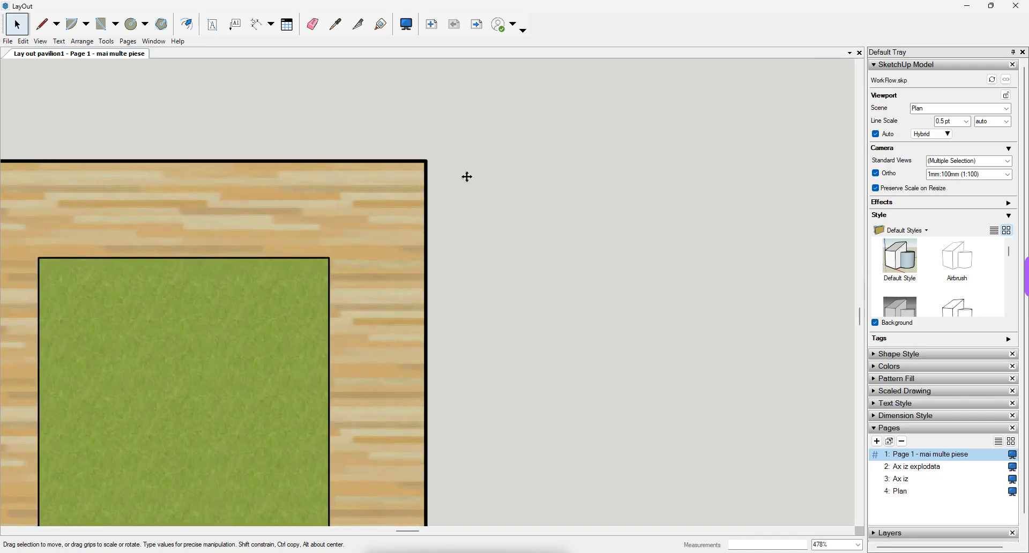
scroll(416, 257, down, 8)
scroll(423, 303, down, 3)
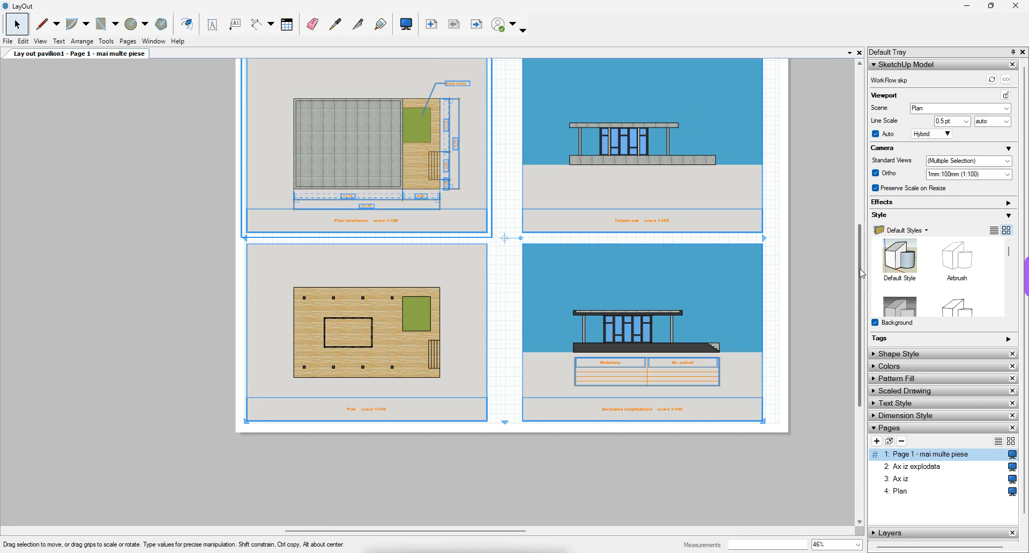
drag(860, 272, 860, 258)
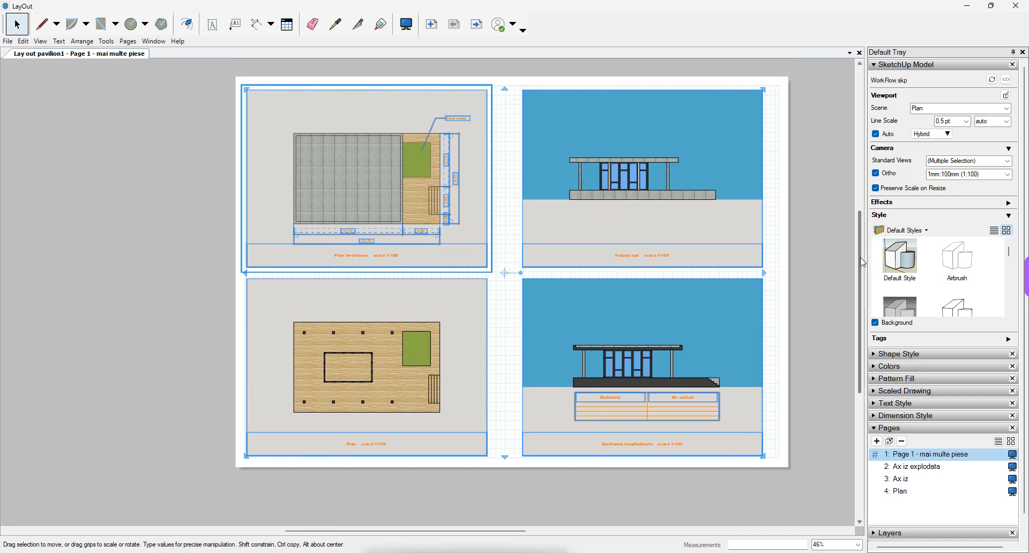
click(784, 186)
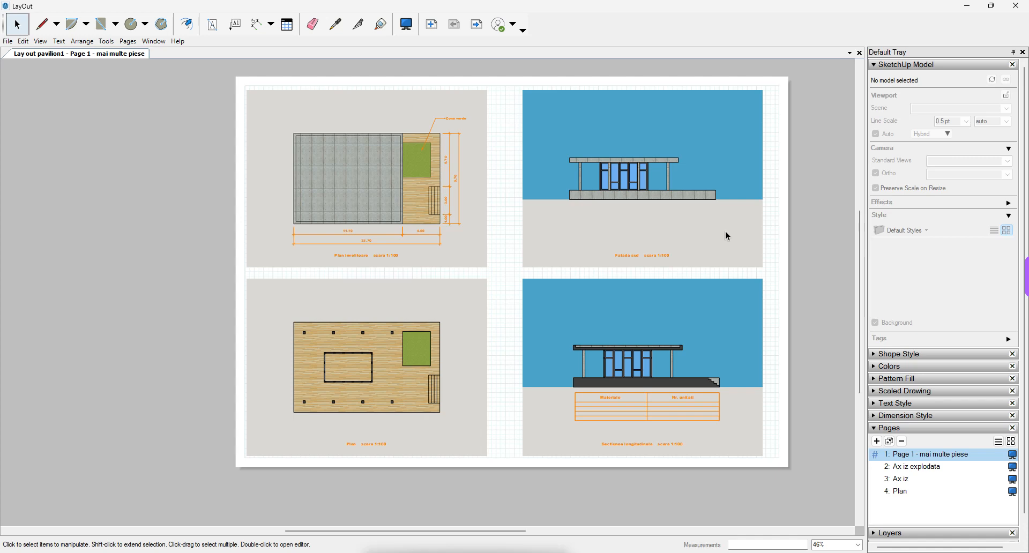
Start an image export of the document as PNG, named Lay out pavilion1, in the LayOut folder on the desktop
click(8, 41)
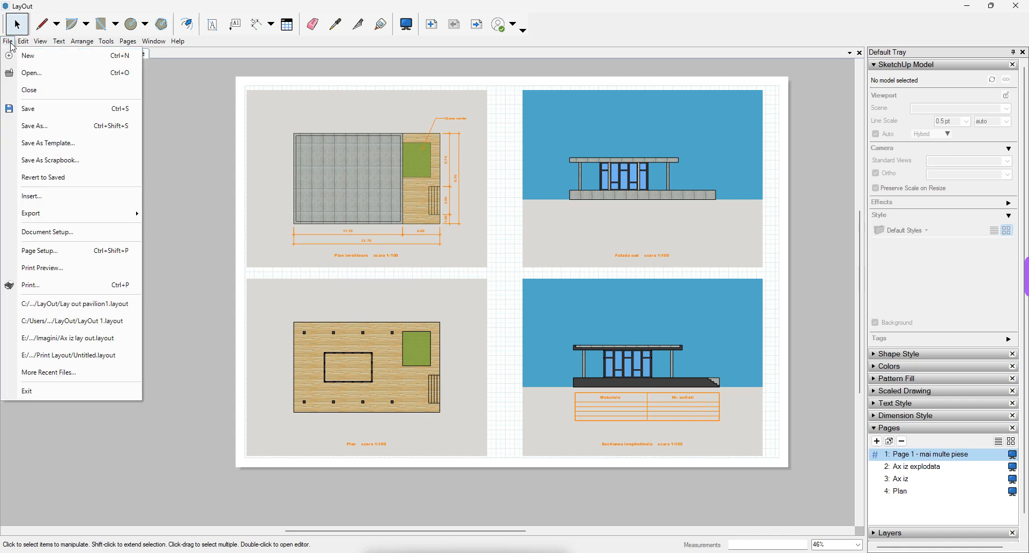
mouse_move(59, 211)
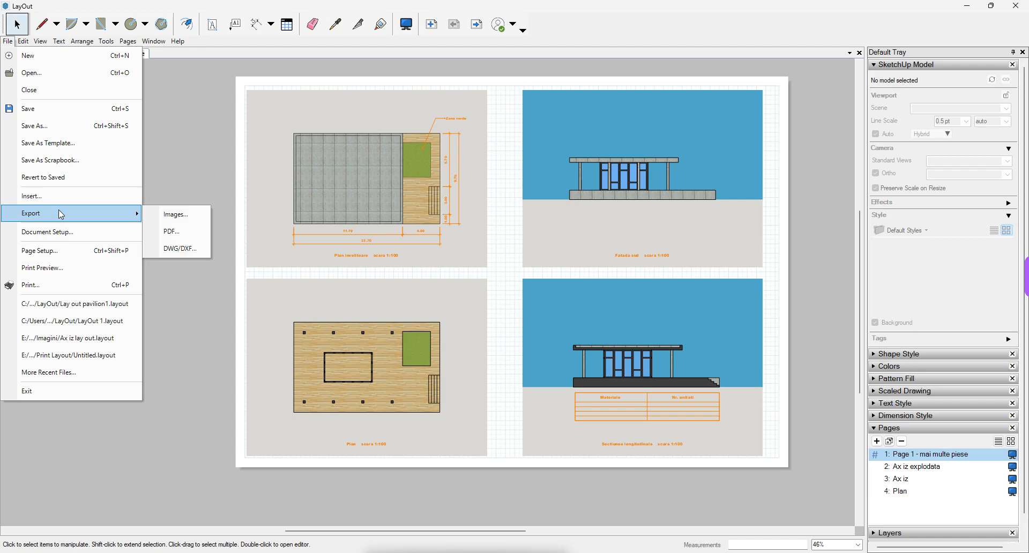
click(172, 215)
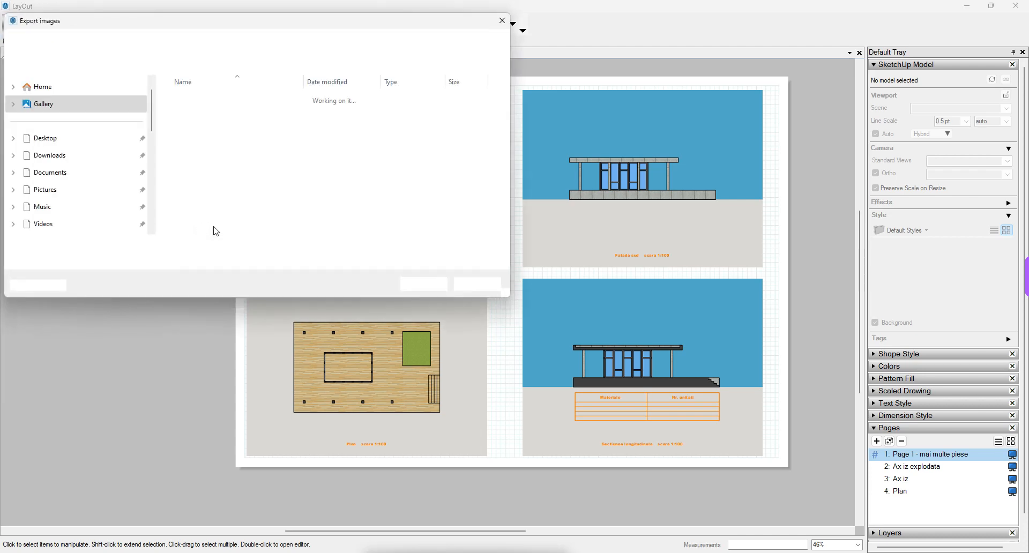
click(321, 260)
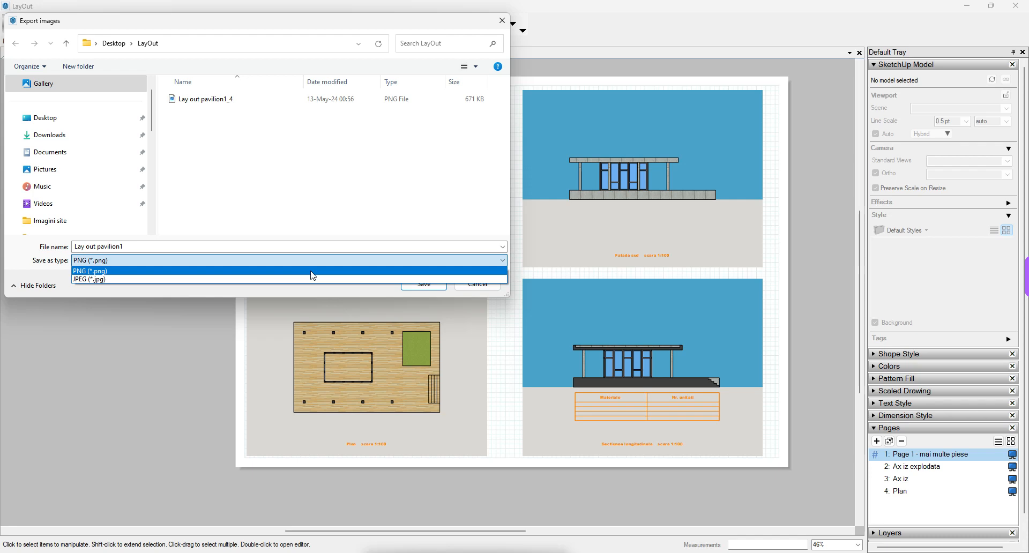
click(311, 271)
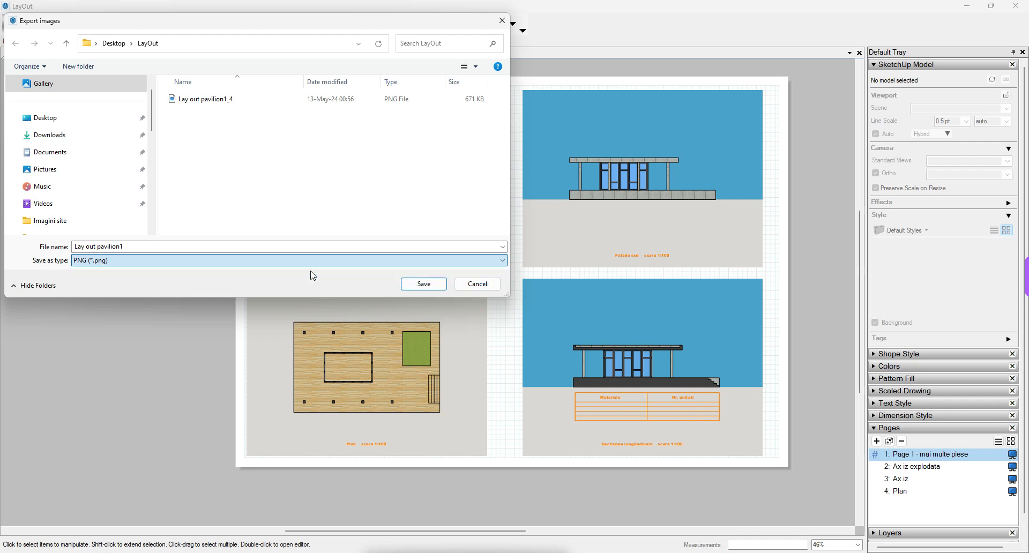
click(434, 288)
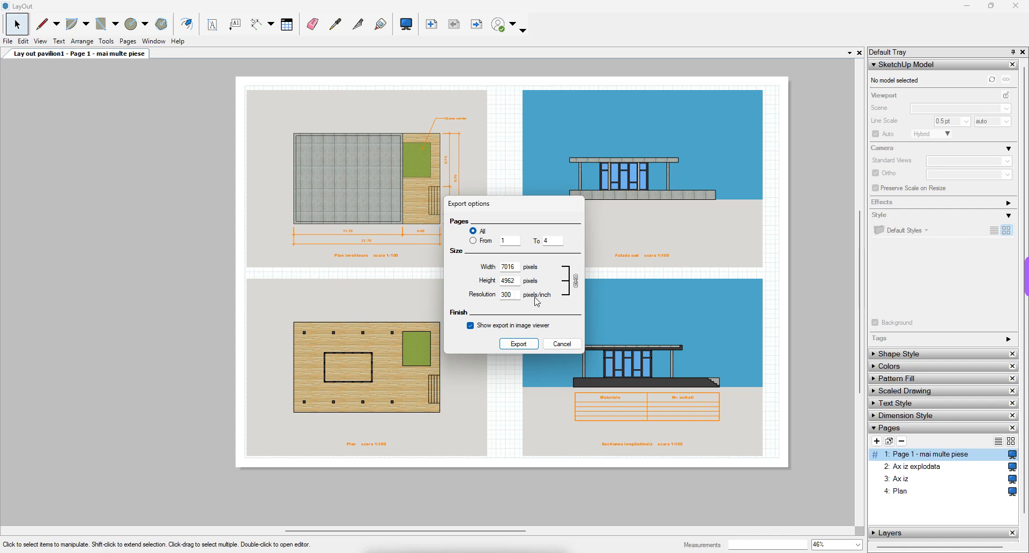
Export all pages at a resolution of 300 pixels/inch, replacing the existing Lay out pavilion1_4.png
double_click(507, 295)
text(100)
double_click(507, 294)
text(300)
click(511, 349)
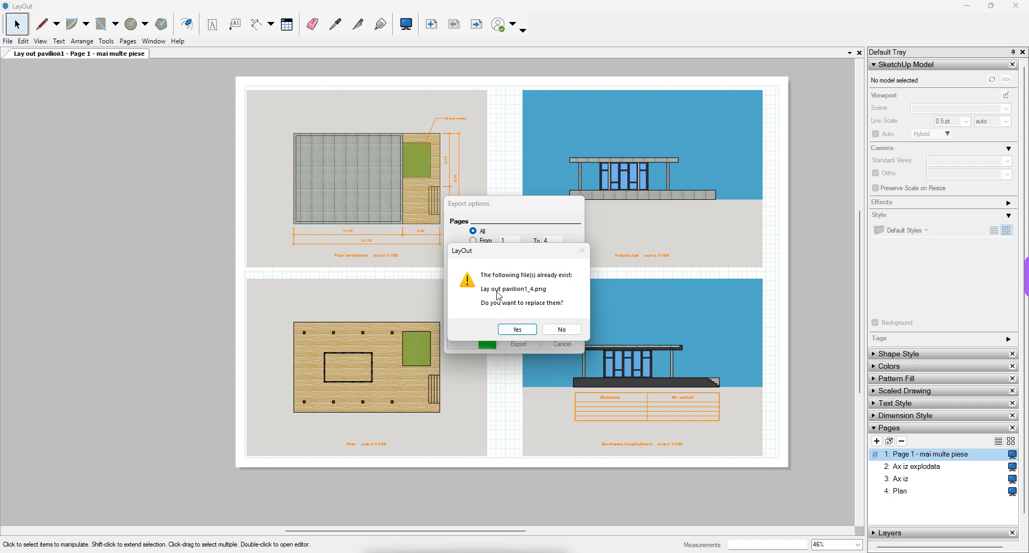
click(516, 328)
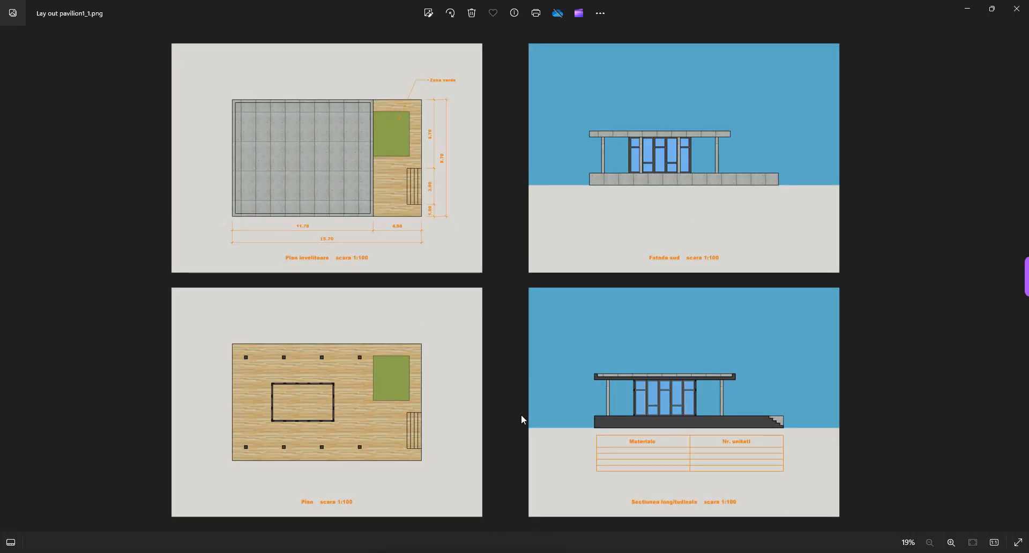
Close the image viewer, switch to the LayOut folder in File Explorer and preview the exported images Lay out pavilion1_1 to pavilion1_4
click(1016, 9)
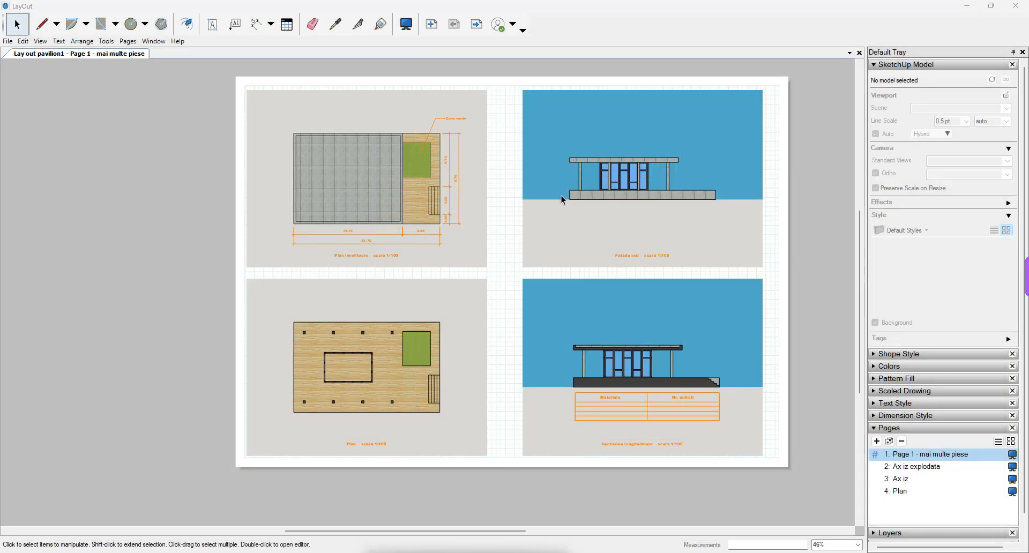
key(alt+Tab)
key(alt+Tab)
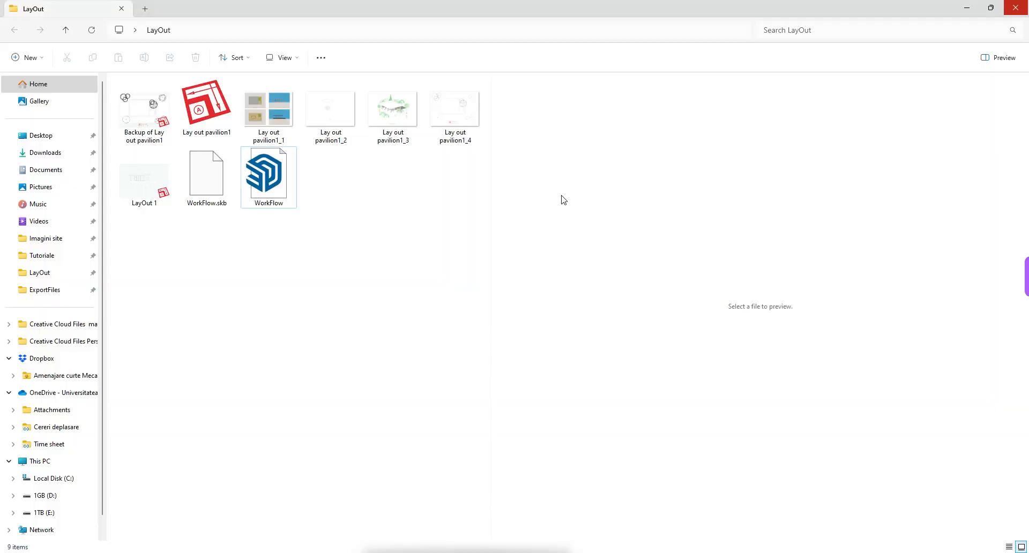
click(262, 119)
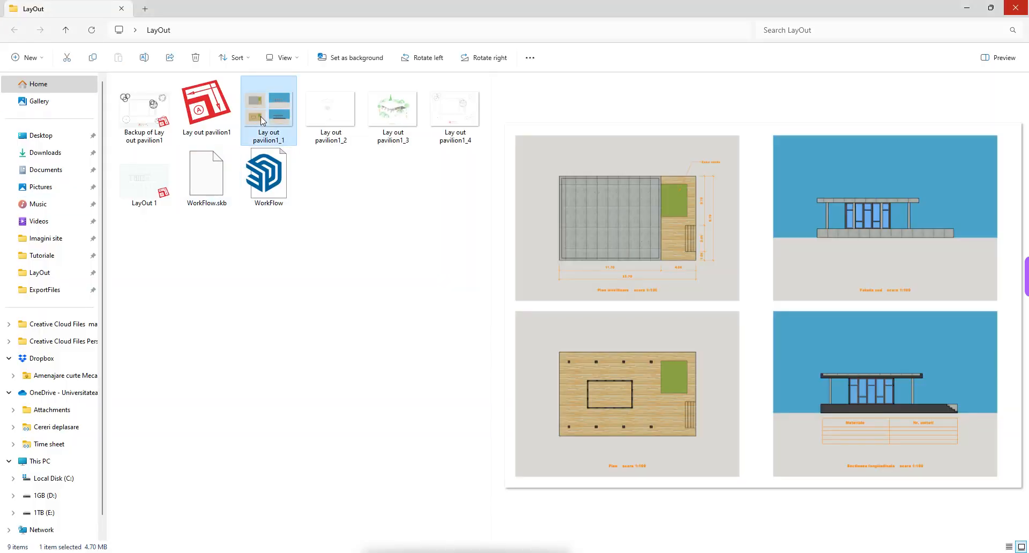
click(311, 122)
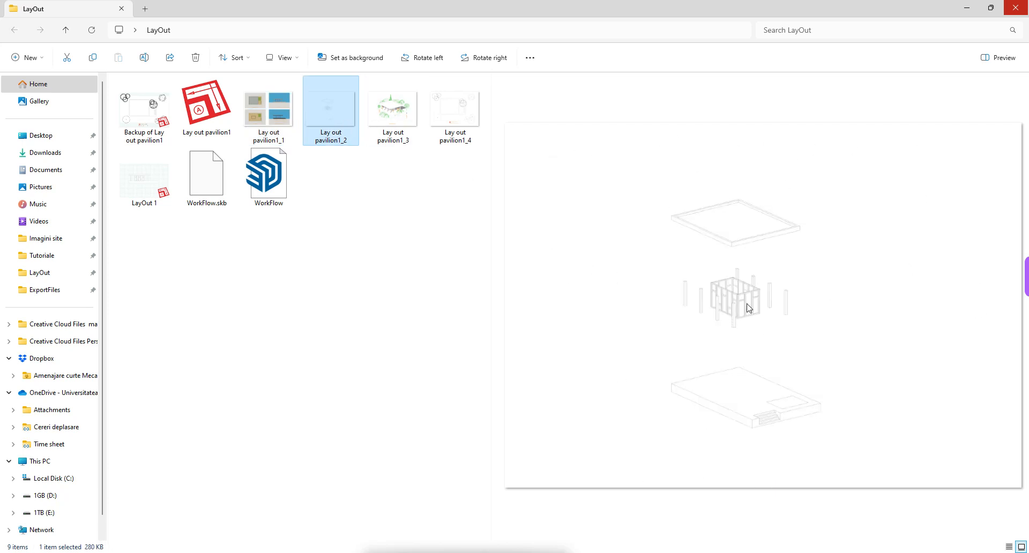
click(395, 121)
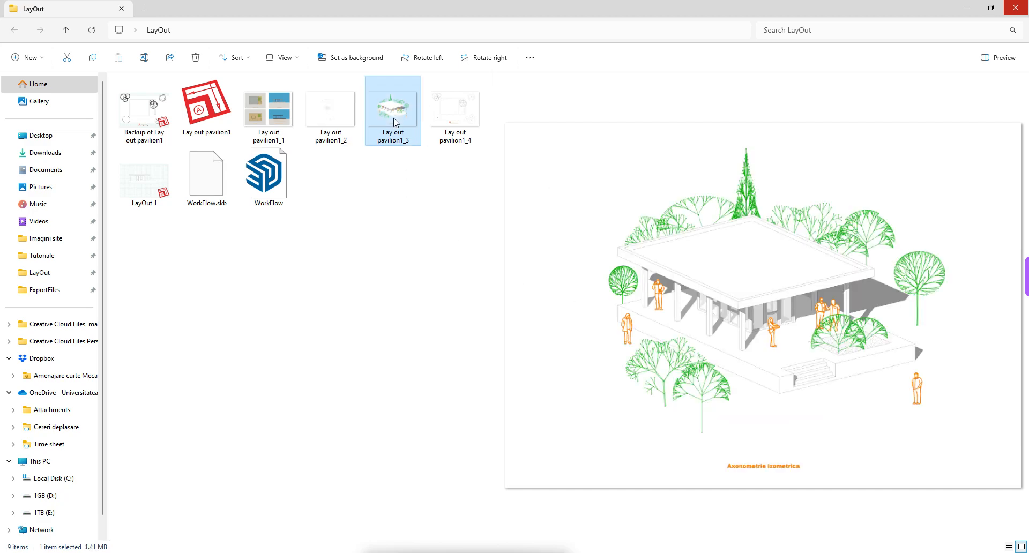
click(466, 111)
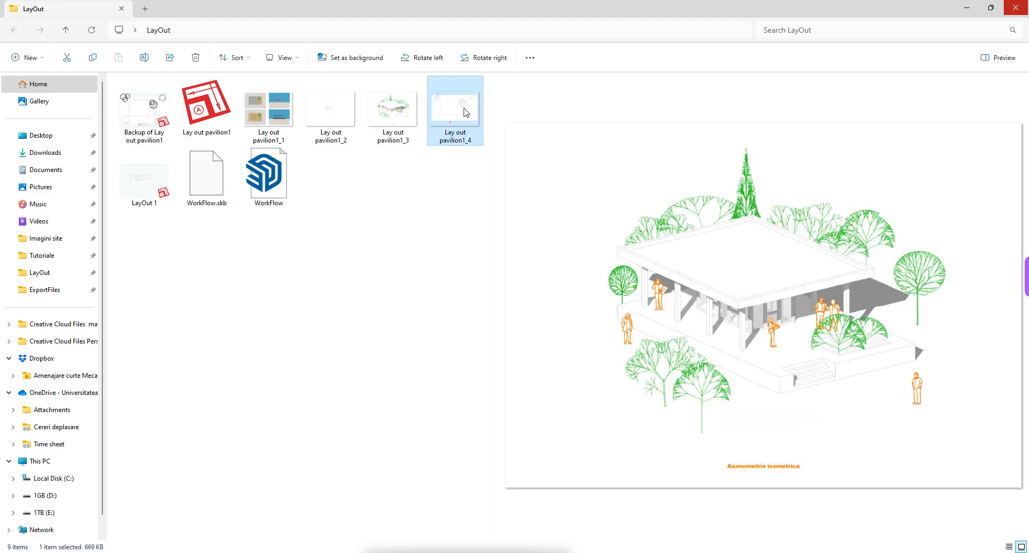
Open Lay out pavilion1_3.png from the LayOut folder in Photoshop
click(393, 119)
right_click(393, 118)
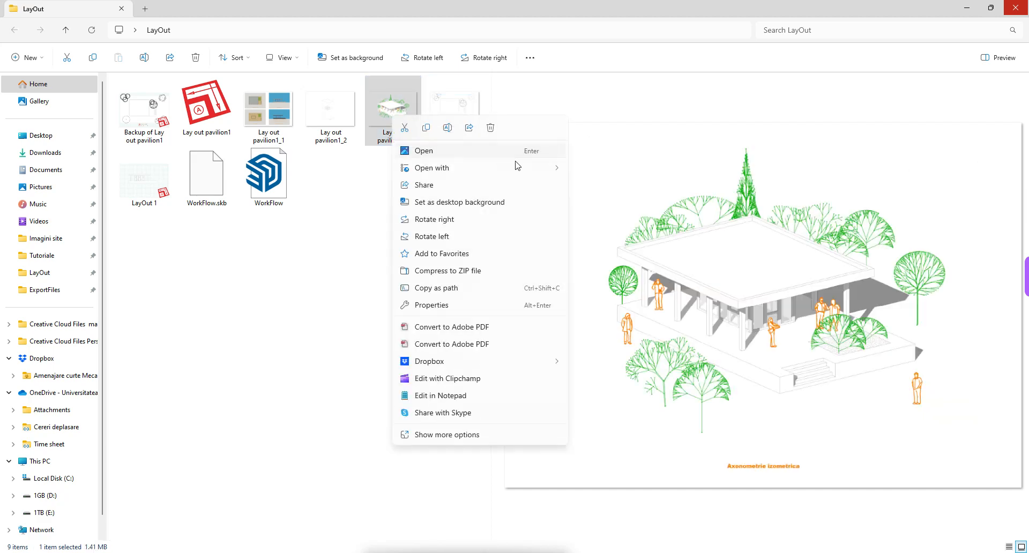
mouse_move(550, 169)
click(595, 185)
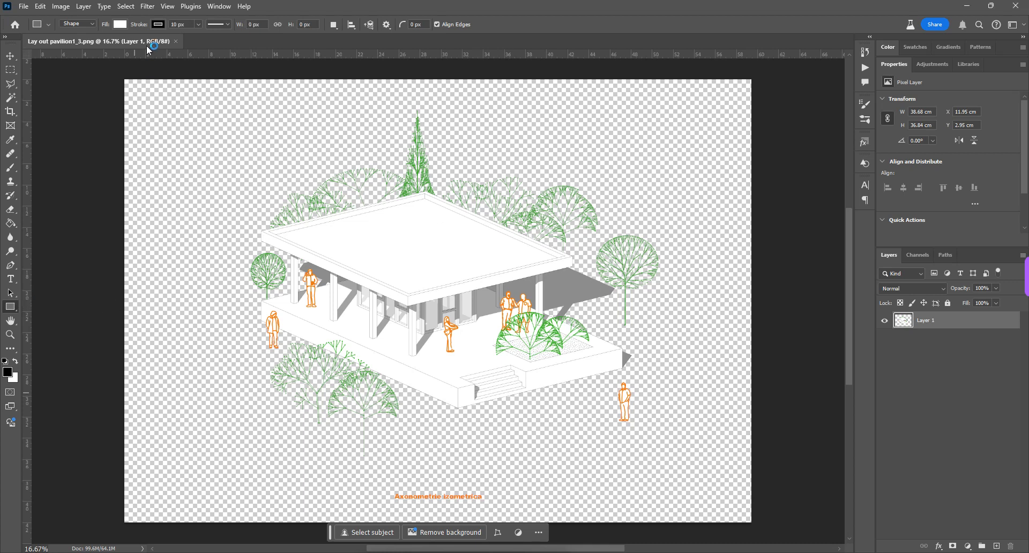
Draw a pink-filled rectangle about 63 × 46 cm covering the whole canvas and place its layer below Layer 1
click(126, 26)
click(58, 82)
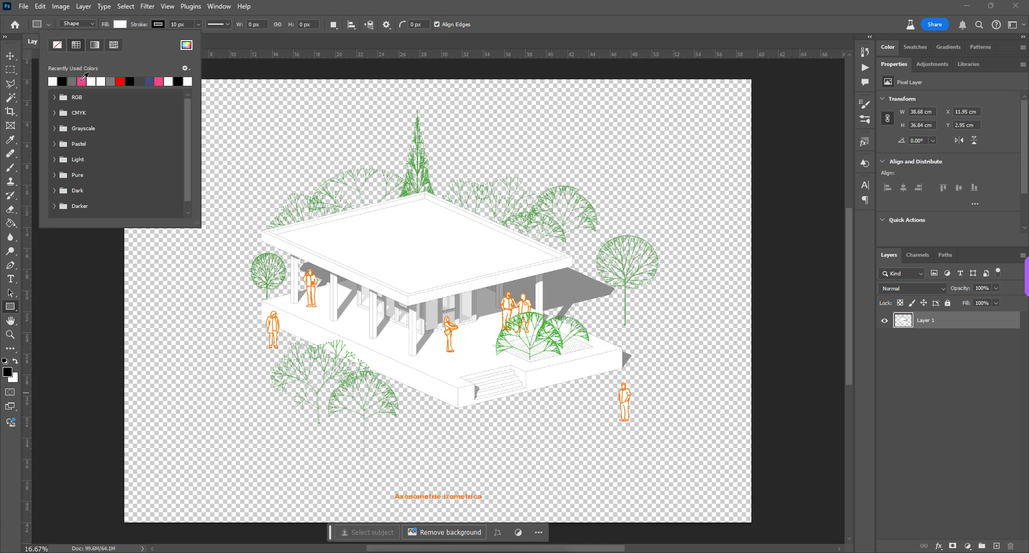
click(518, 42)
alt+scroll(590, 148, down, 2)
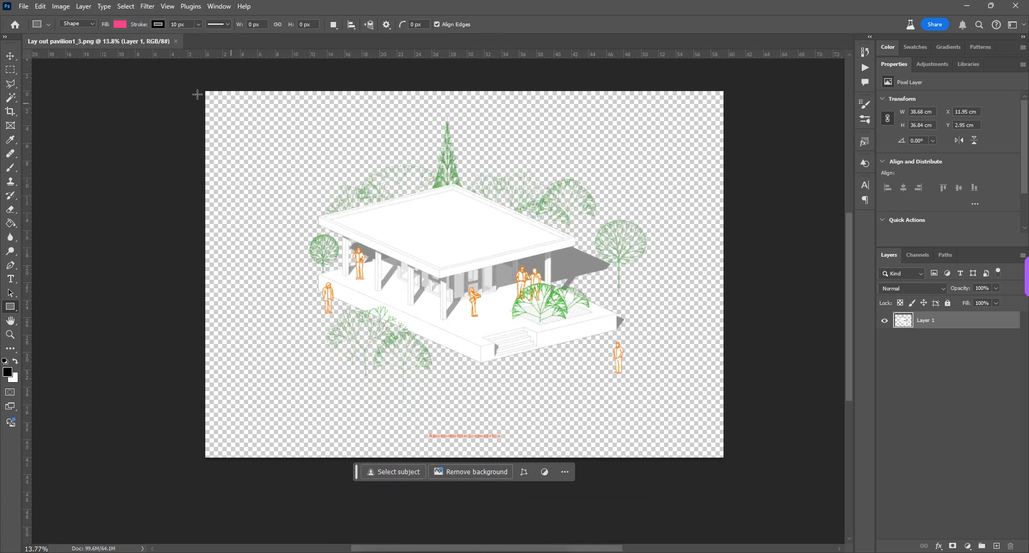
drag(183, 79, 737, 479)
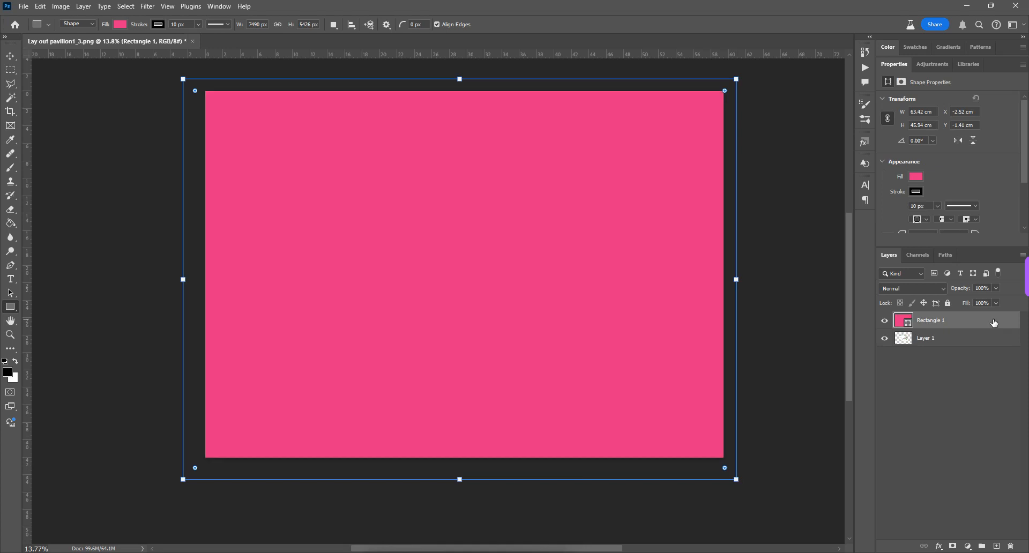
drag(994, 323, 911, 347)
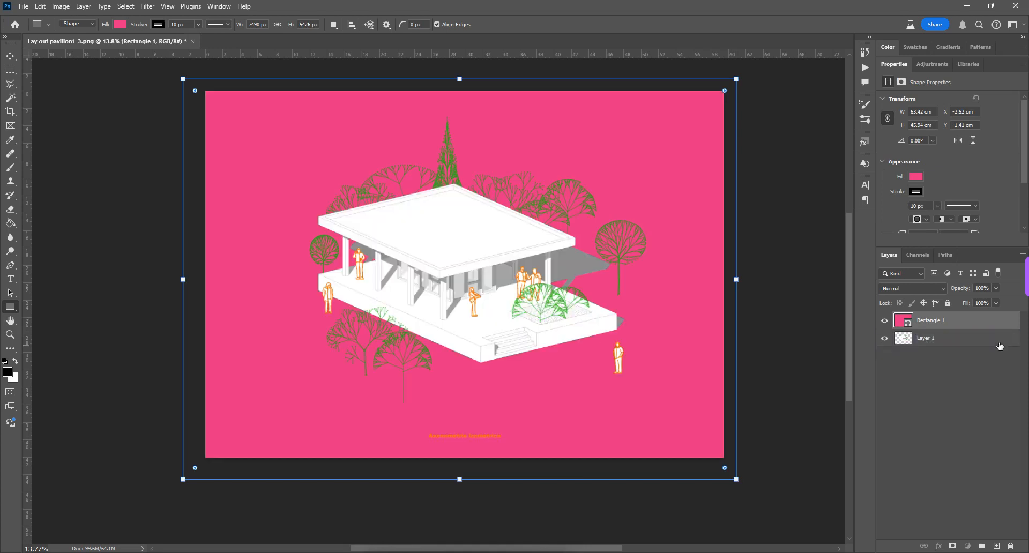
Change the background rectangle's fill color to white
alt+scroll(609, 340, up, 1)
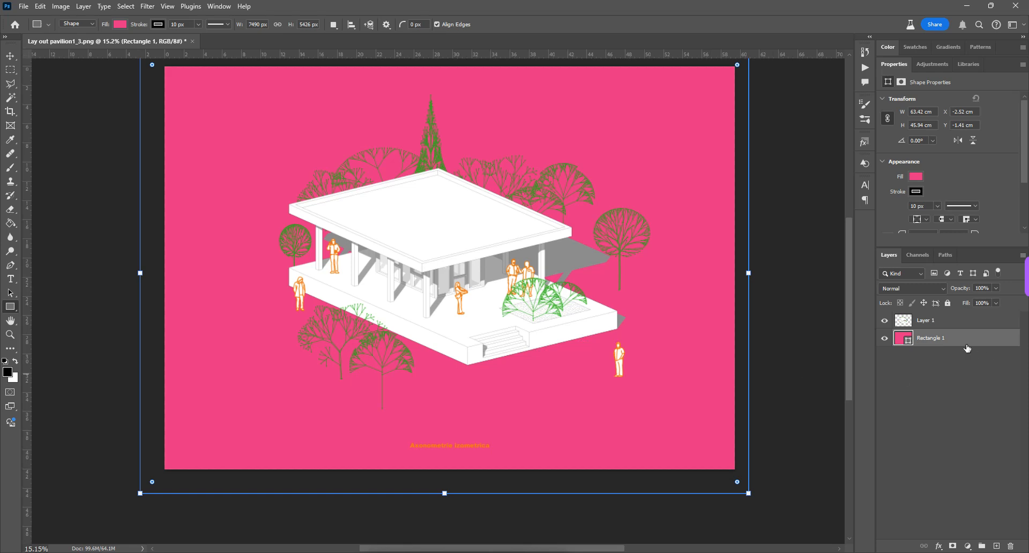
click(914, 179)
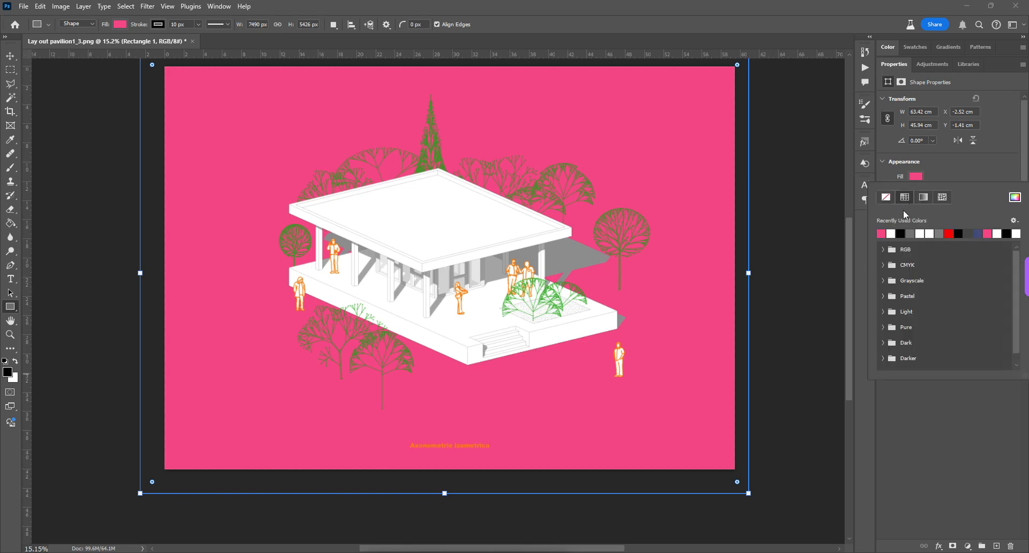
click(892, 233)
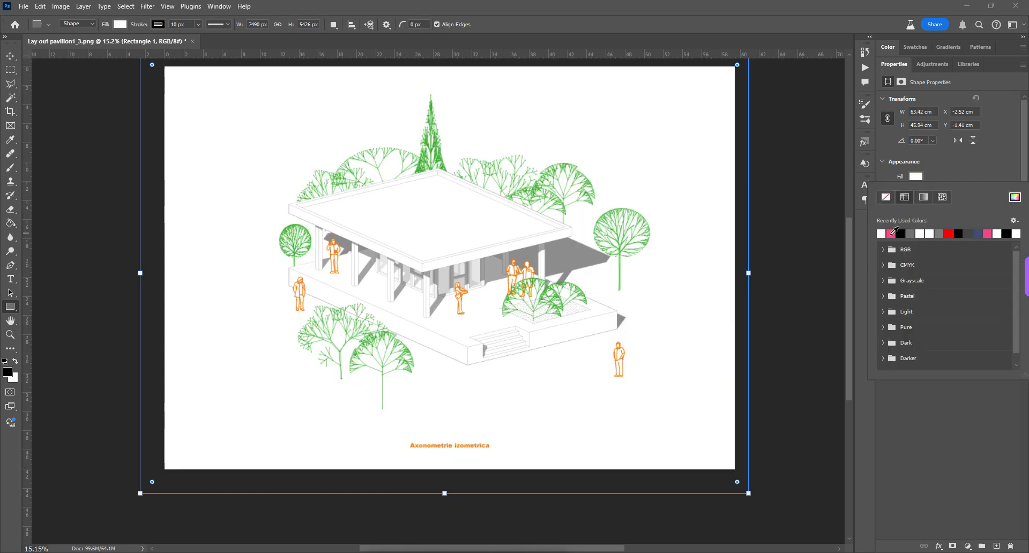
click(803, 17)
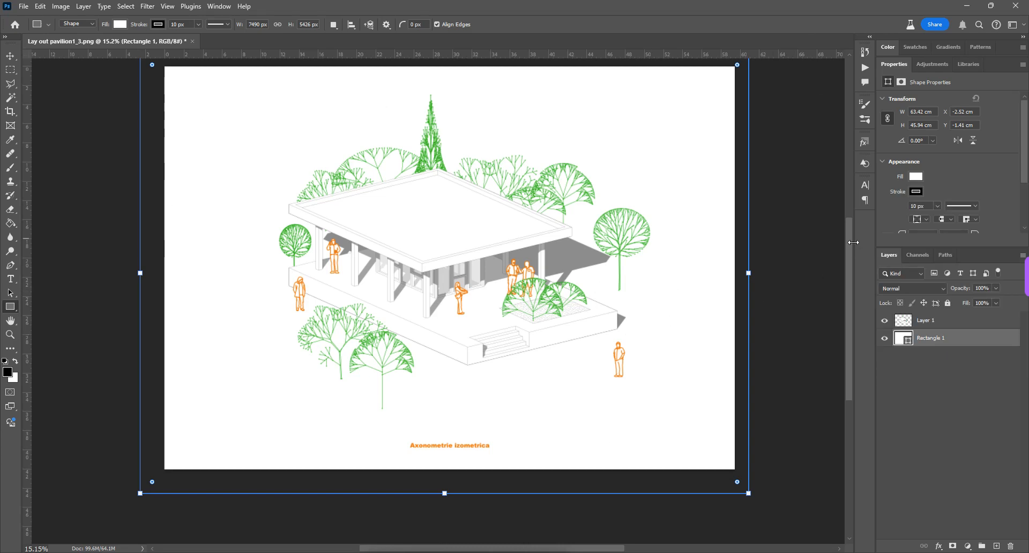
Examine the line and shadow edge quality around the roof corner of the isometric view, finishing with the Move tool active
scroll(853, 242, up, 1)
alt+scroll(555, 291, up, 3)
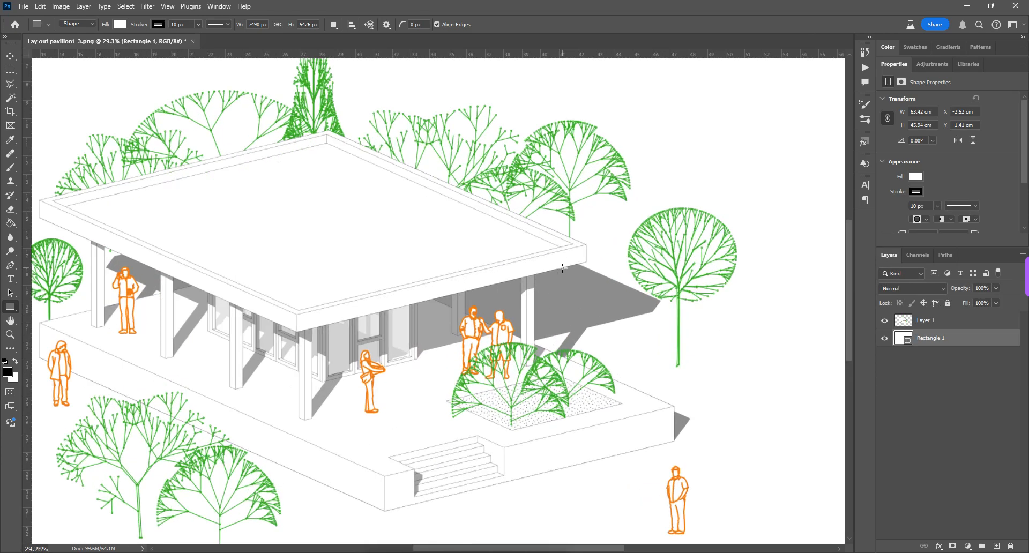
alt+scroll(562, 268, up, 3)
alt+scroll(565, 240, up, 5)
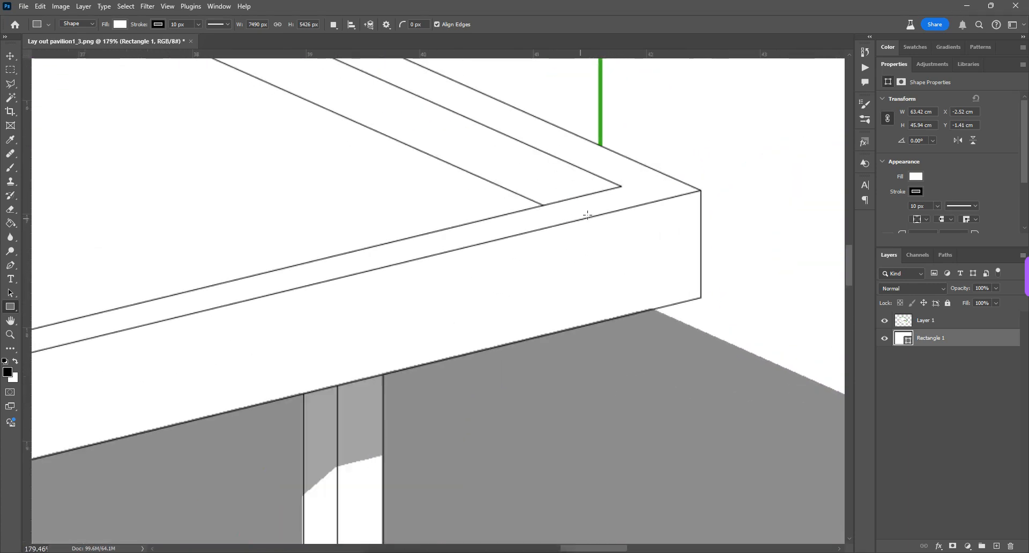
alt+scroll(487, 300, down, 4)
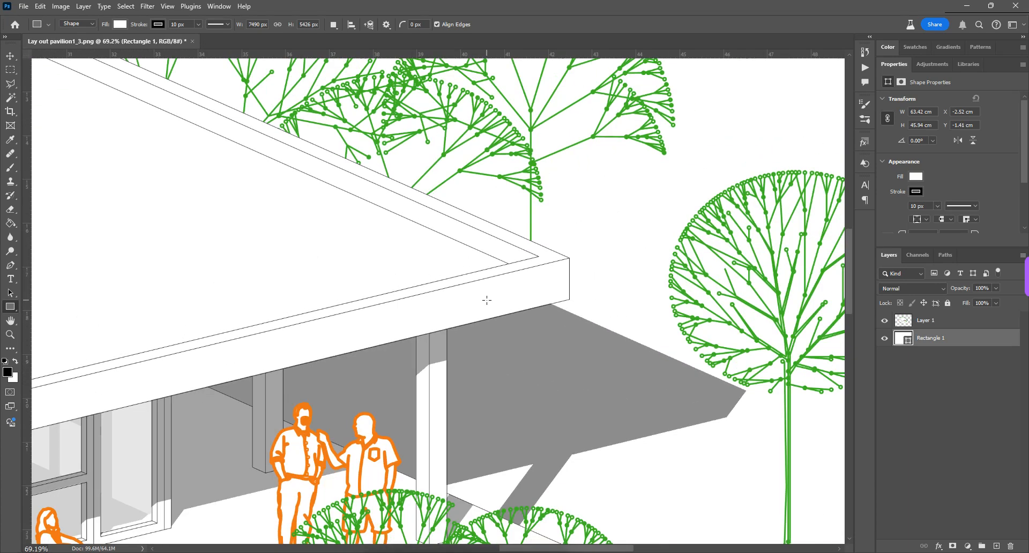
alt+scroll(582, 430, up, 2)
alt+scroll(582, 429, up, 5)
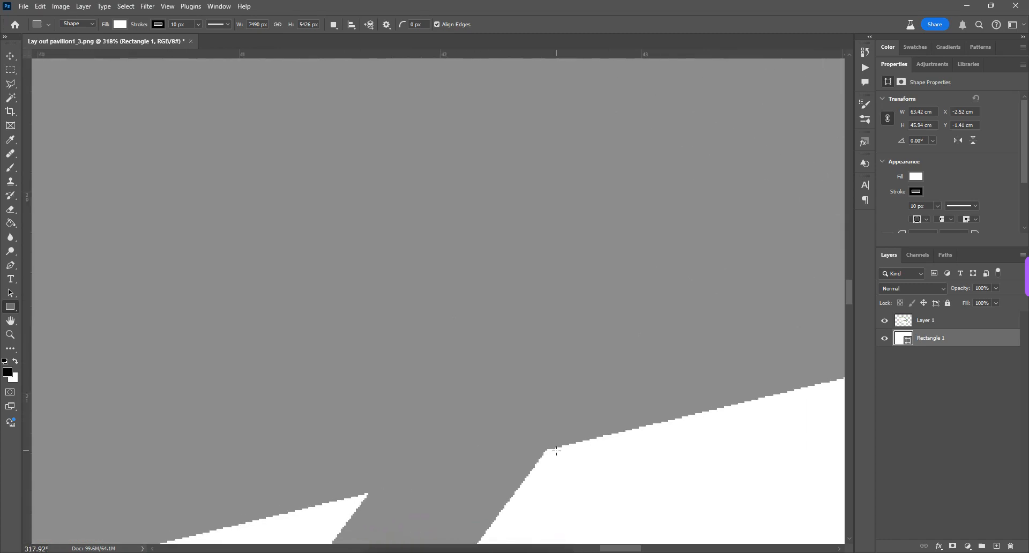
alt+scroll(735, 409, down, 10)
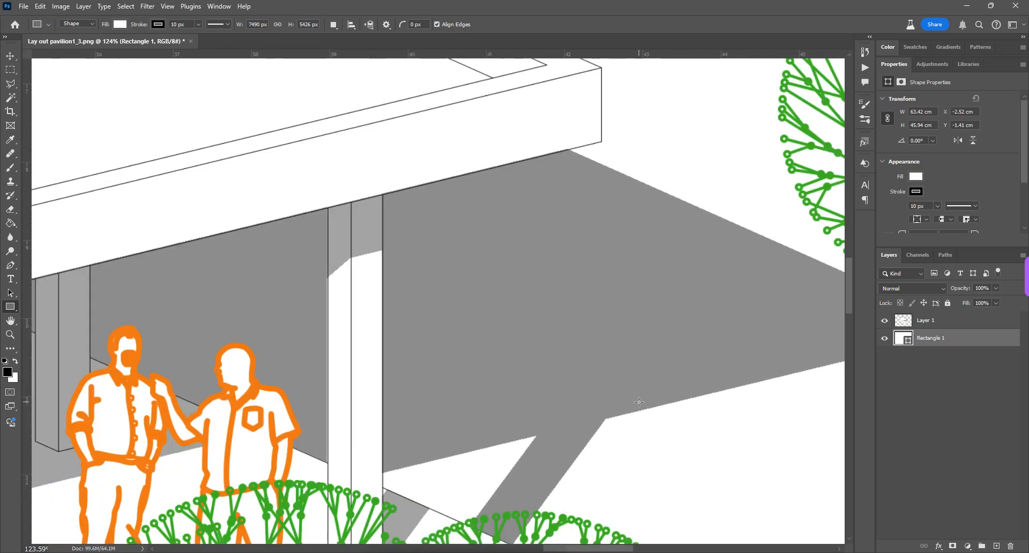
alt+scroll(660, 362, down, 3)
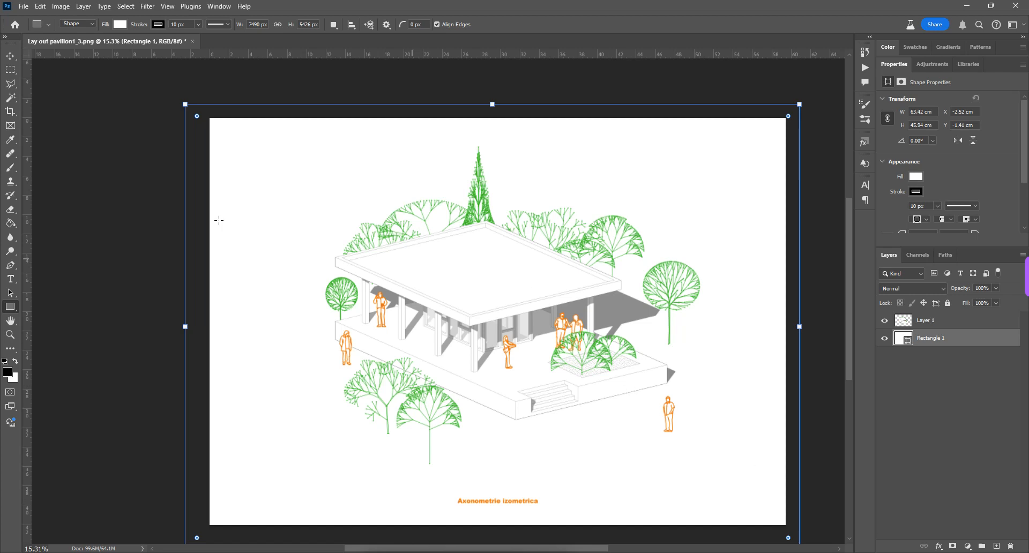
click(10, 56)
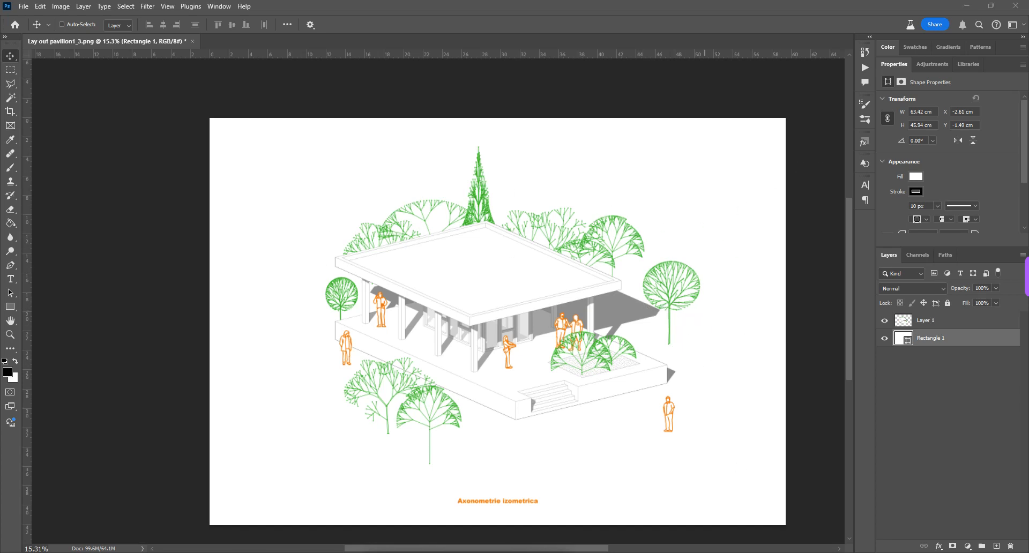
Switch back to LayOut and start a PDF export of the document, named Lay out pavilion1, in the LayOut folder on the desktop
key(alt+Tab)
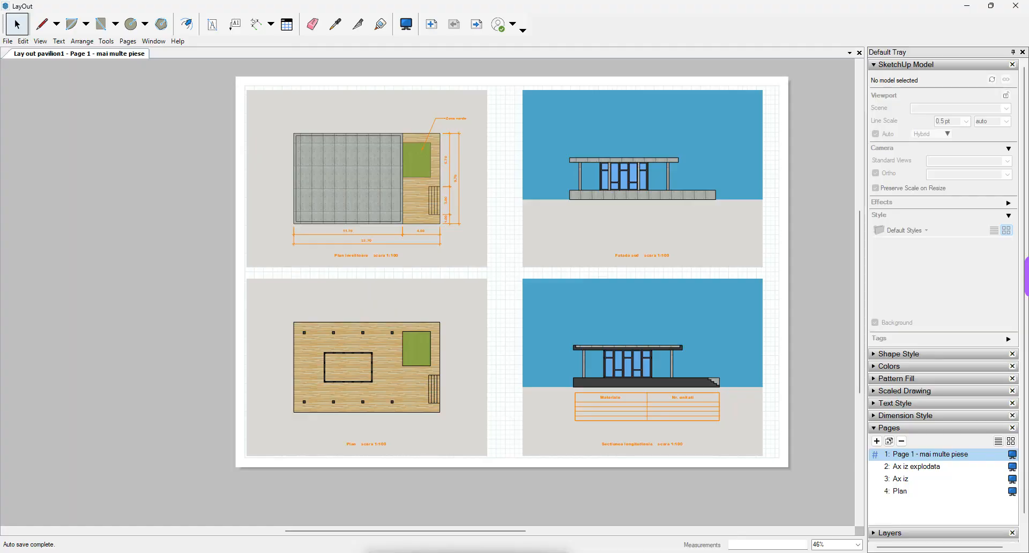
click(8, 42)
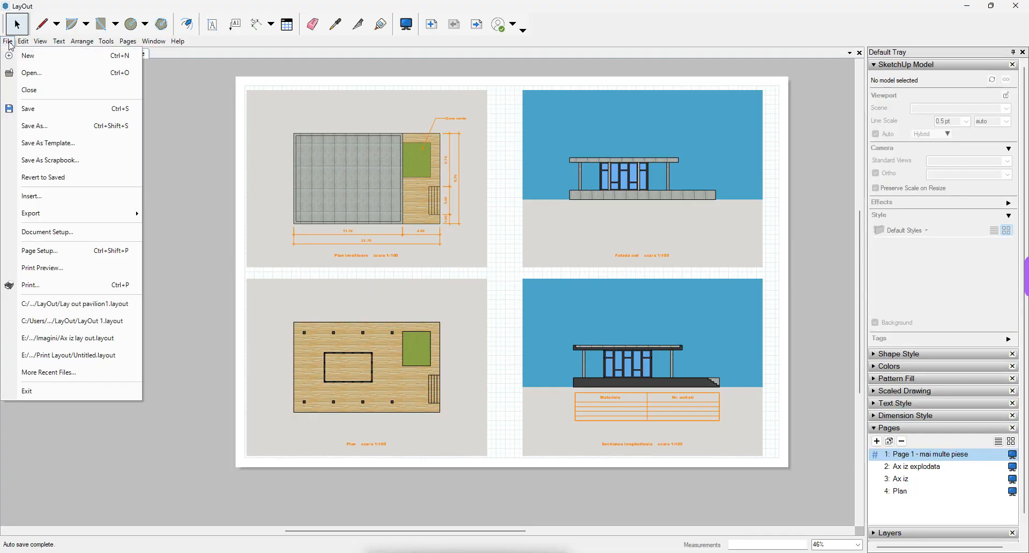
mouse_move(110, 222)
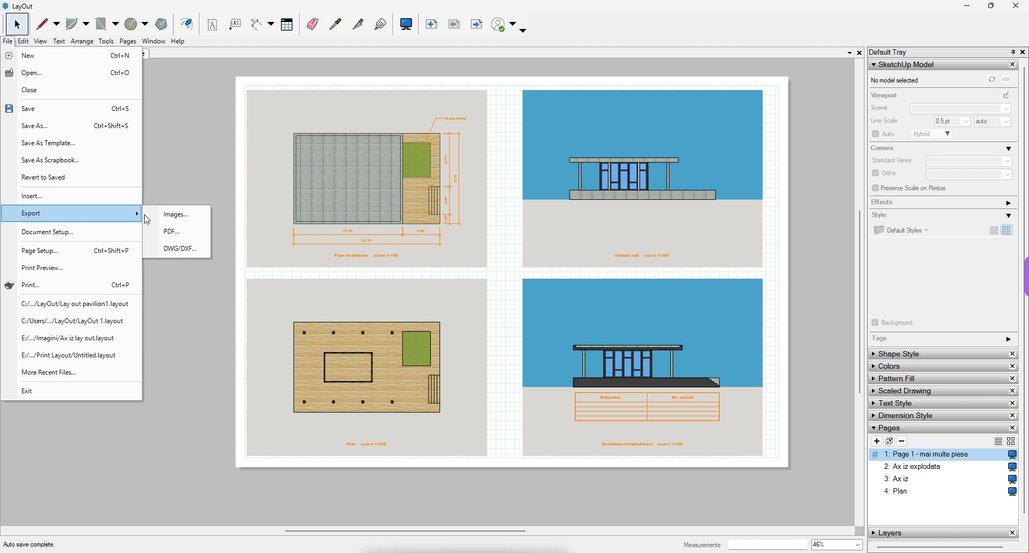
click(176, 232)
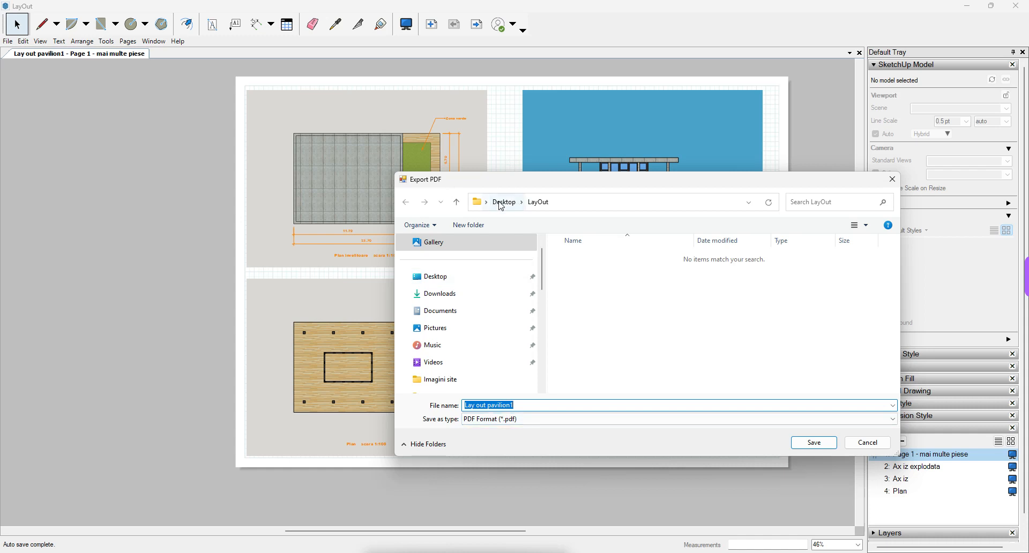
click(815, 444)
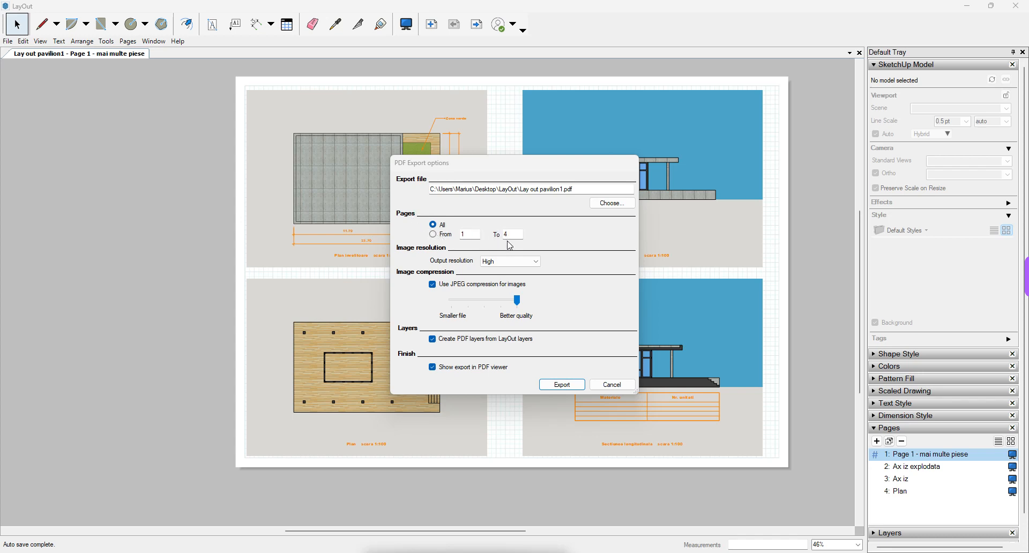
Export all pages to PDF at High output resolution, keeping JPEG compression at better quality, PDF layers and the viewer display enabled
click(534, 262)
click(574, 267)
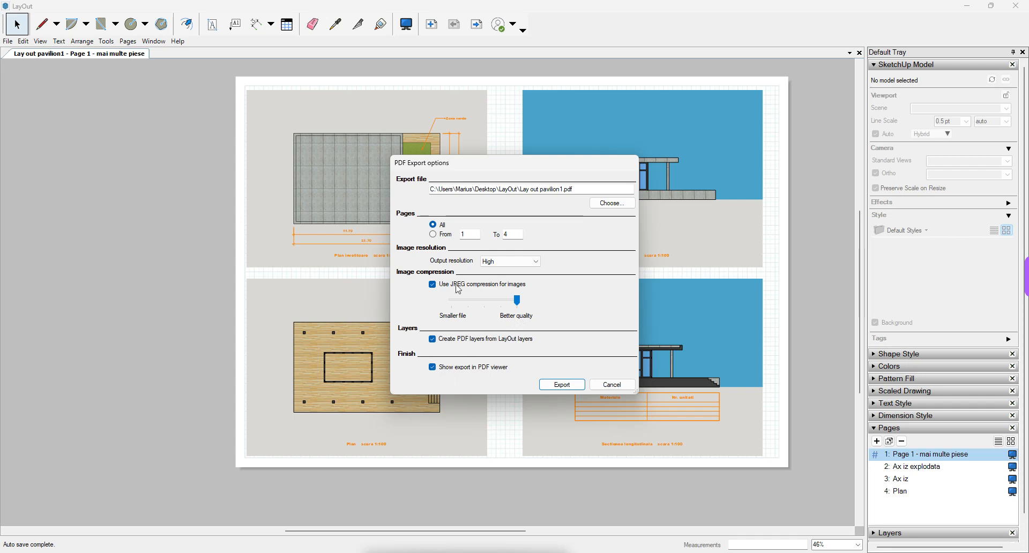
click(563, 386)
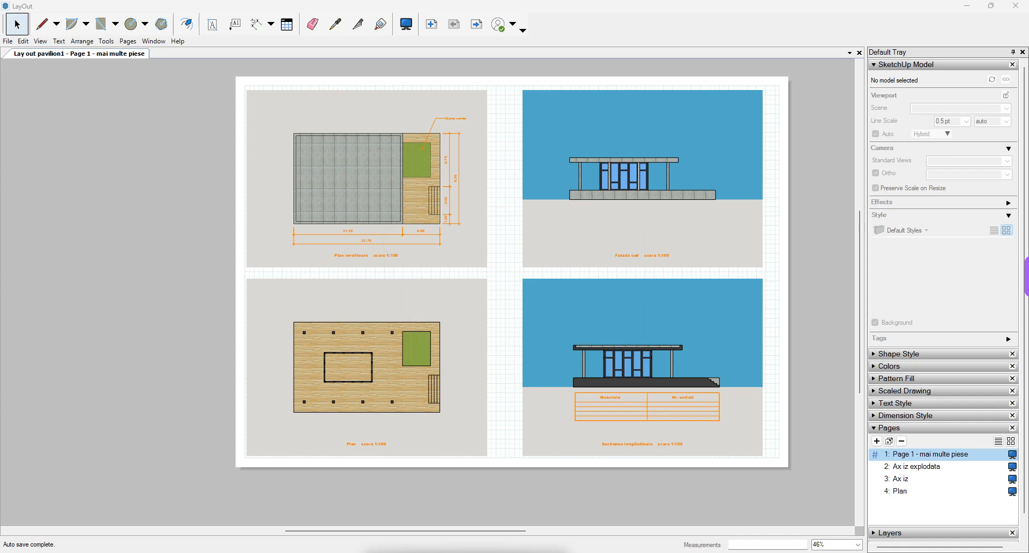
Switch to the LayOut folder and look through all pages of the exported Lay out pavilion1.pdf
key(alt+Tab)
key(alt+Tab)
key(alt+Tab)
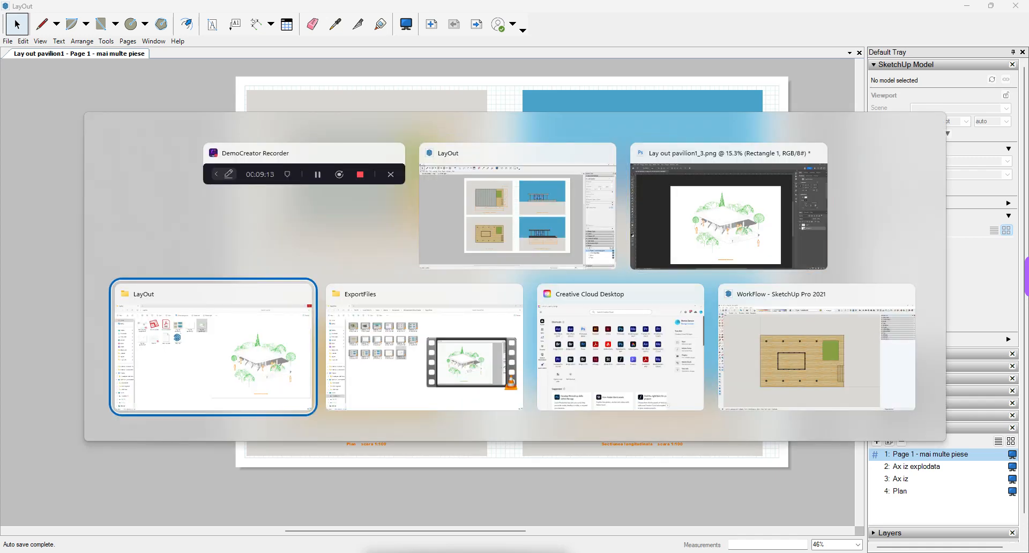
key(Return)
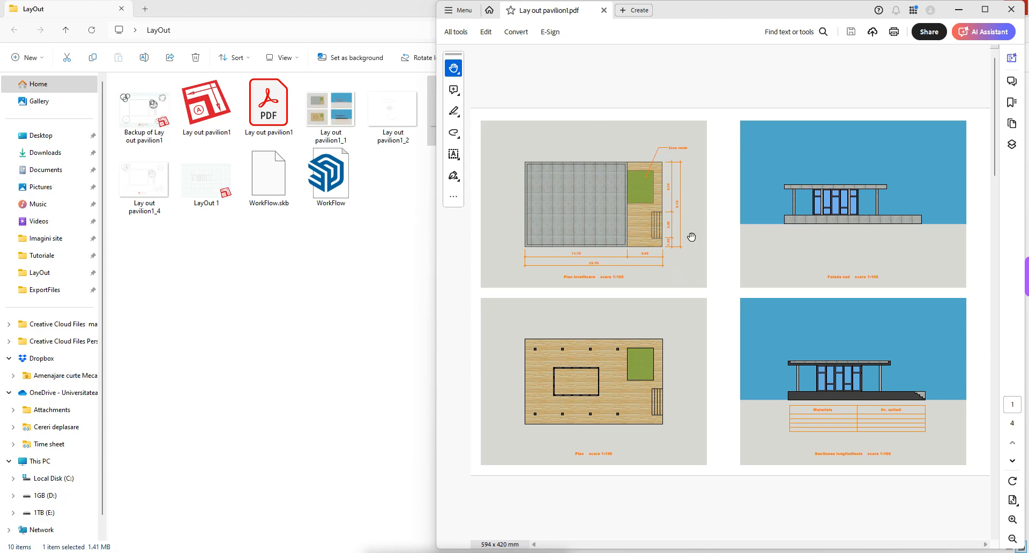
scroll(699, 249, down, 1)
scroll(699, 248, down, 1)
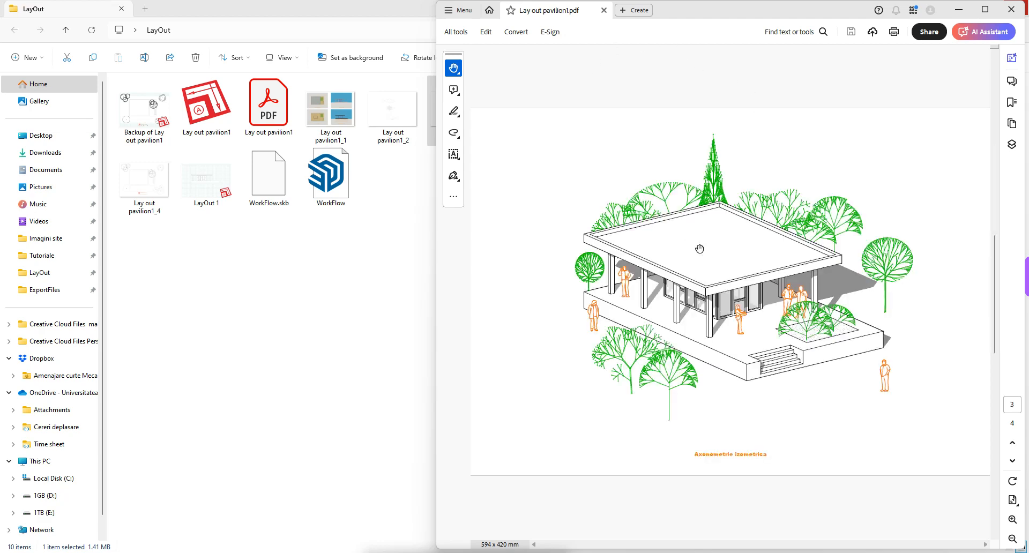
scroll(699, 249, down, 1)
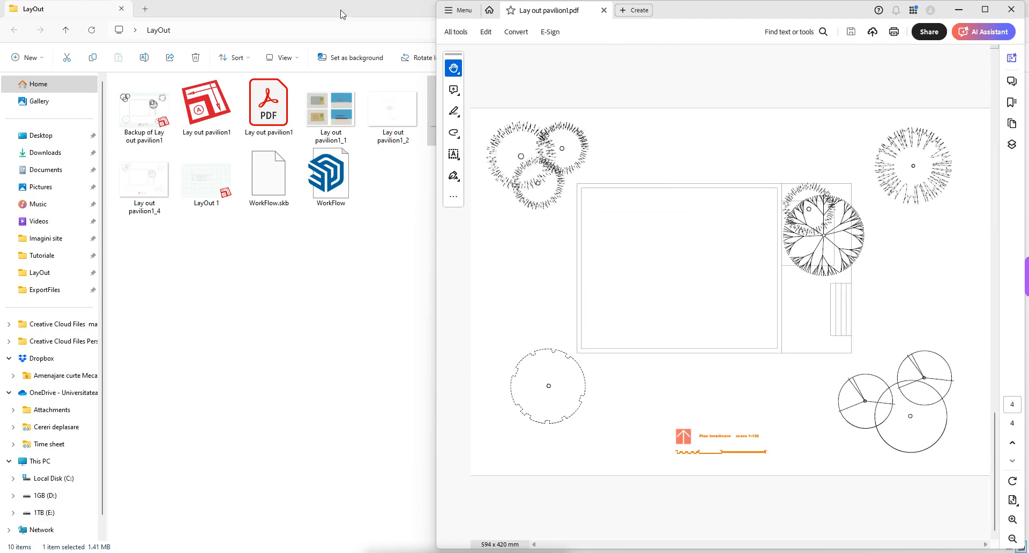
Maximize the LayOut folder window, preview the Lay out pavilion1 PDF there, deselect it and return to the LayOut document
double_click(347, 14)
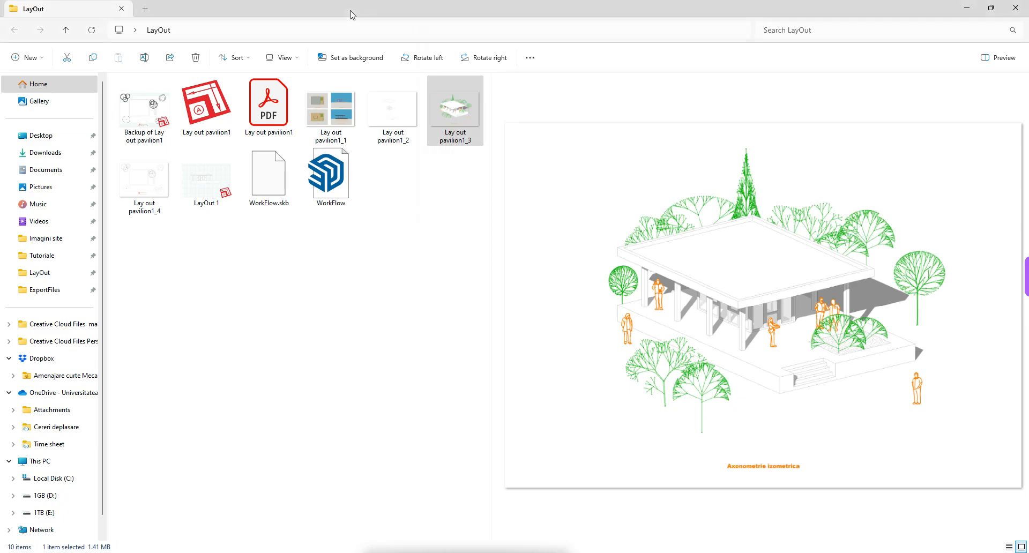
click(274, 107)
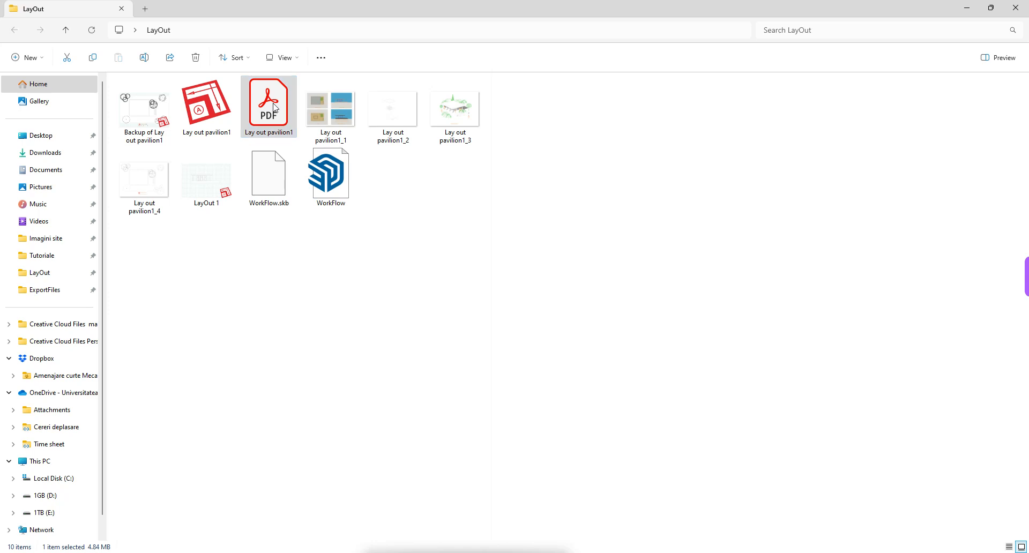
right_click(274, 107)
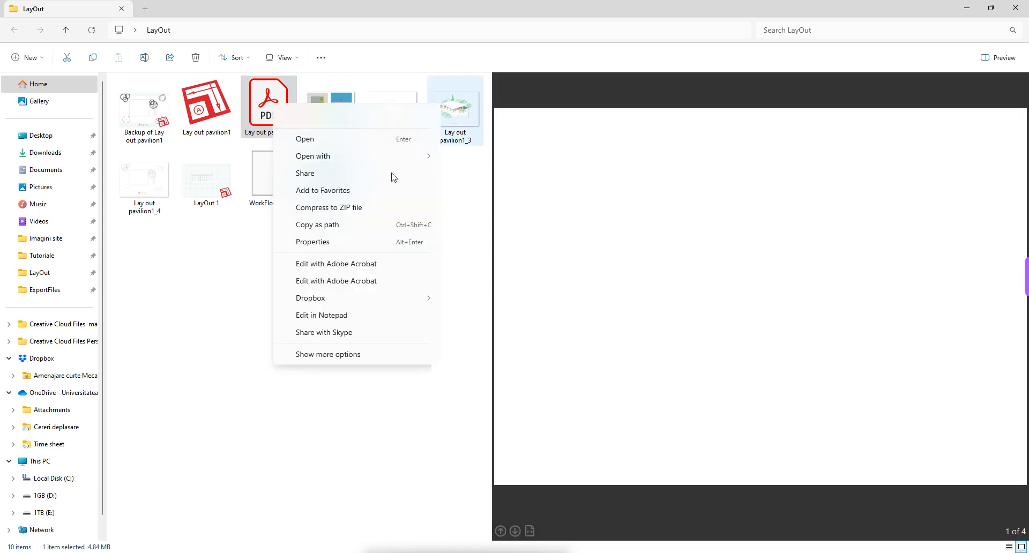
click(236, 294)
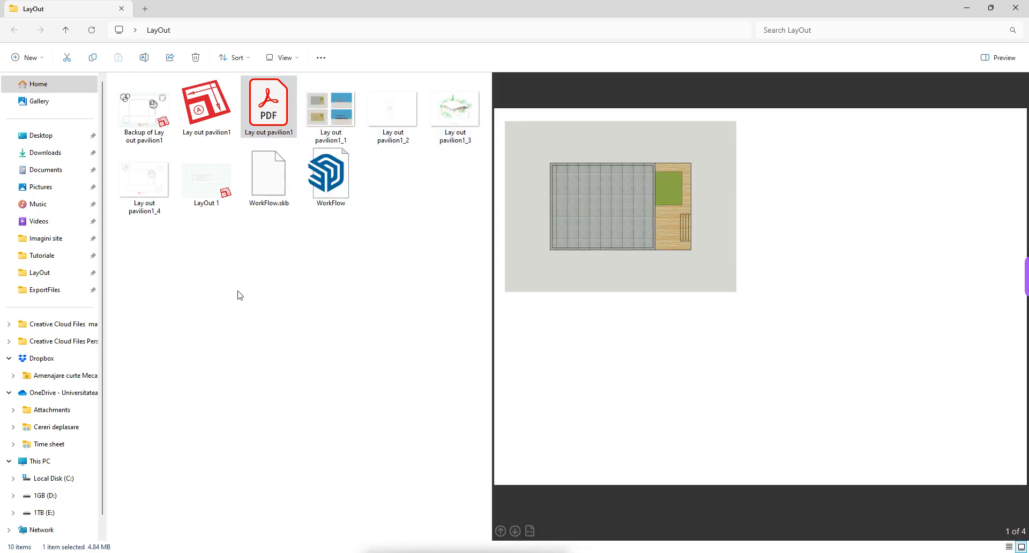
click(252, 305)
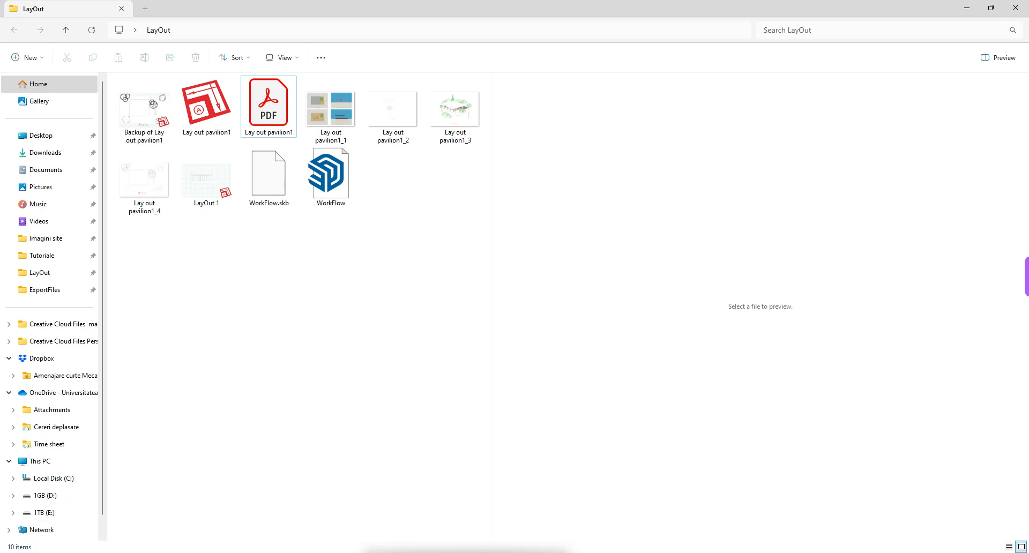
mouse_move(625, 544)
click(616, 509)
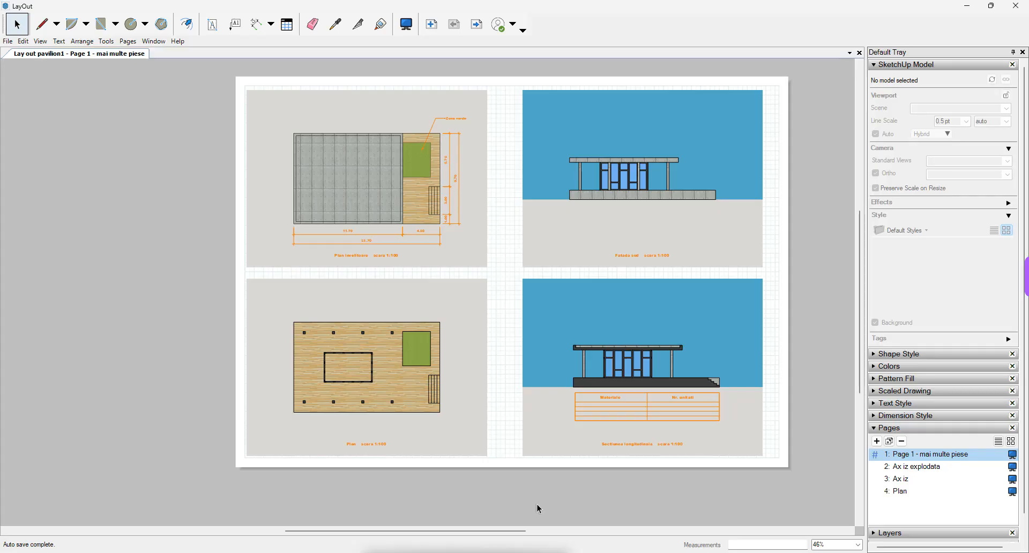